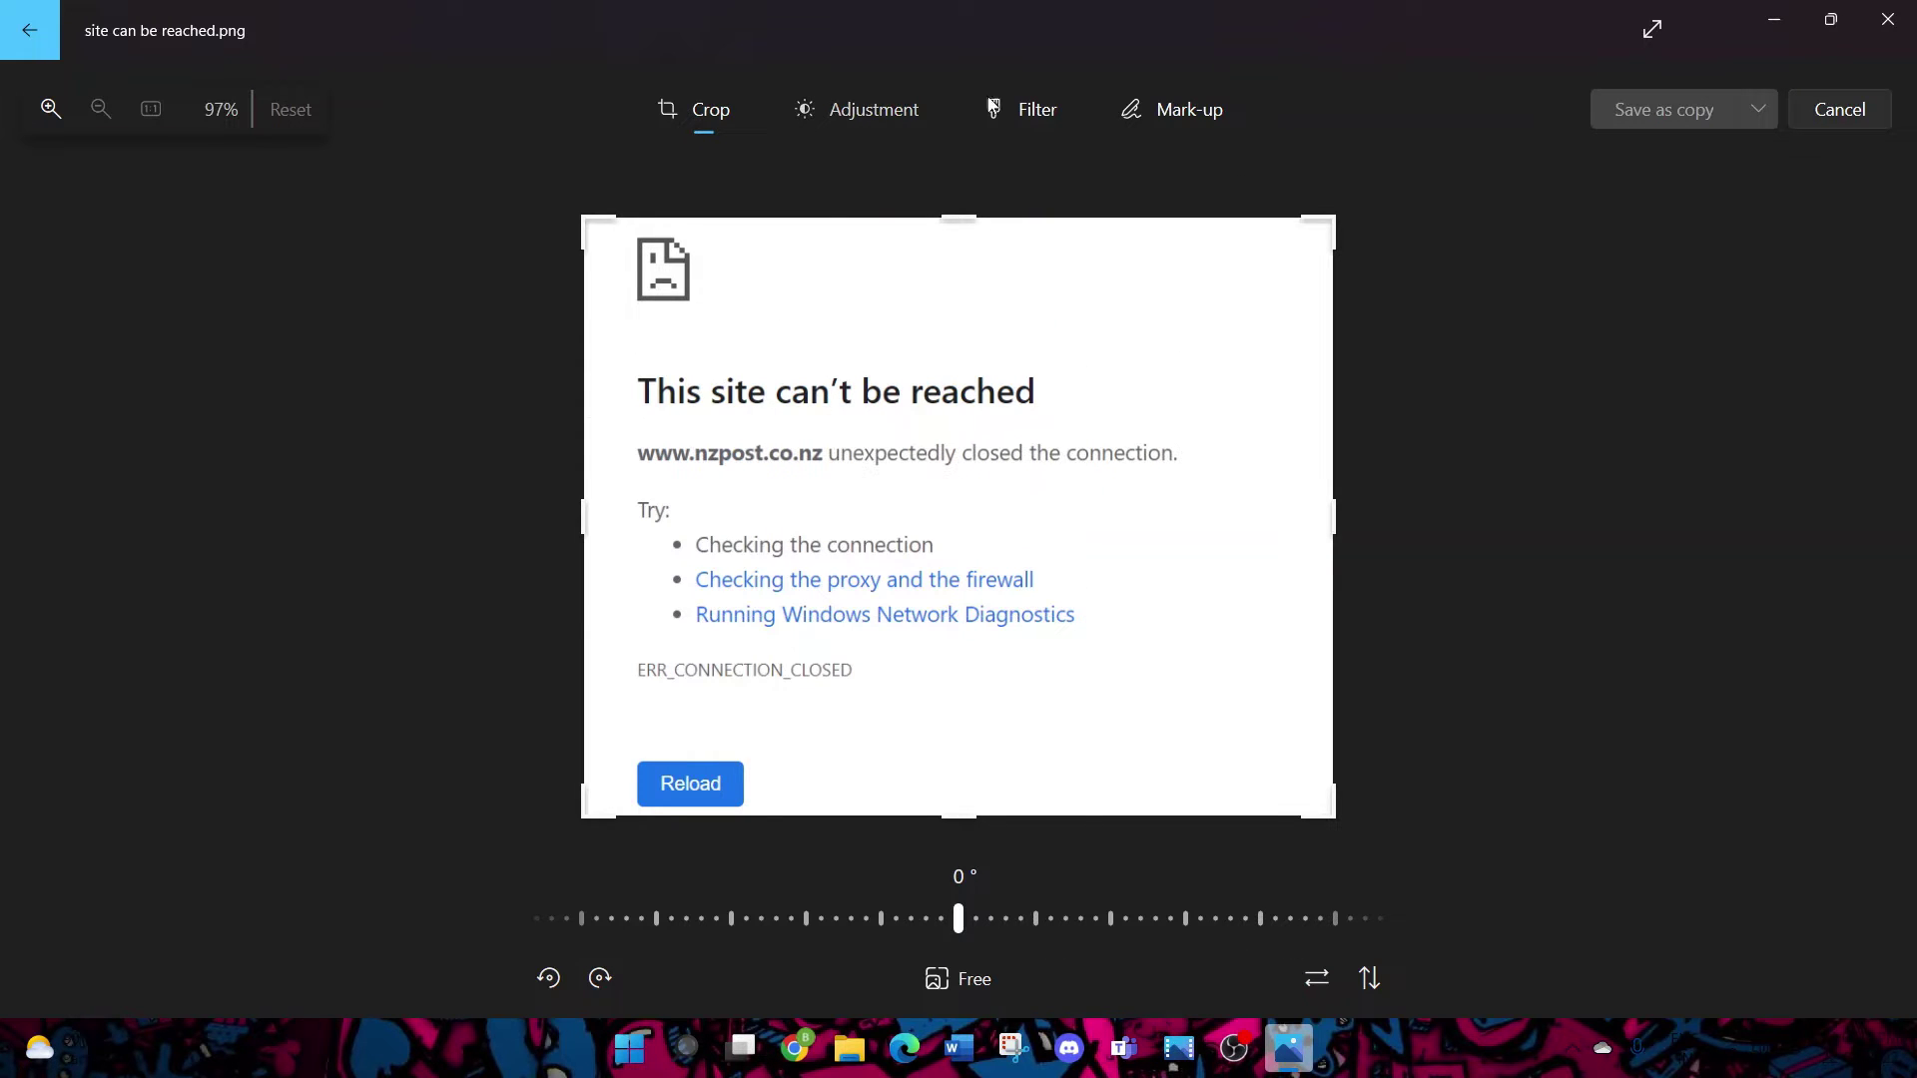
# Circle the "This site can't be reached" message on the screenshot with the pen mark-up, and erase the stroke
pyautogui.click(1167, 112)
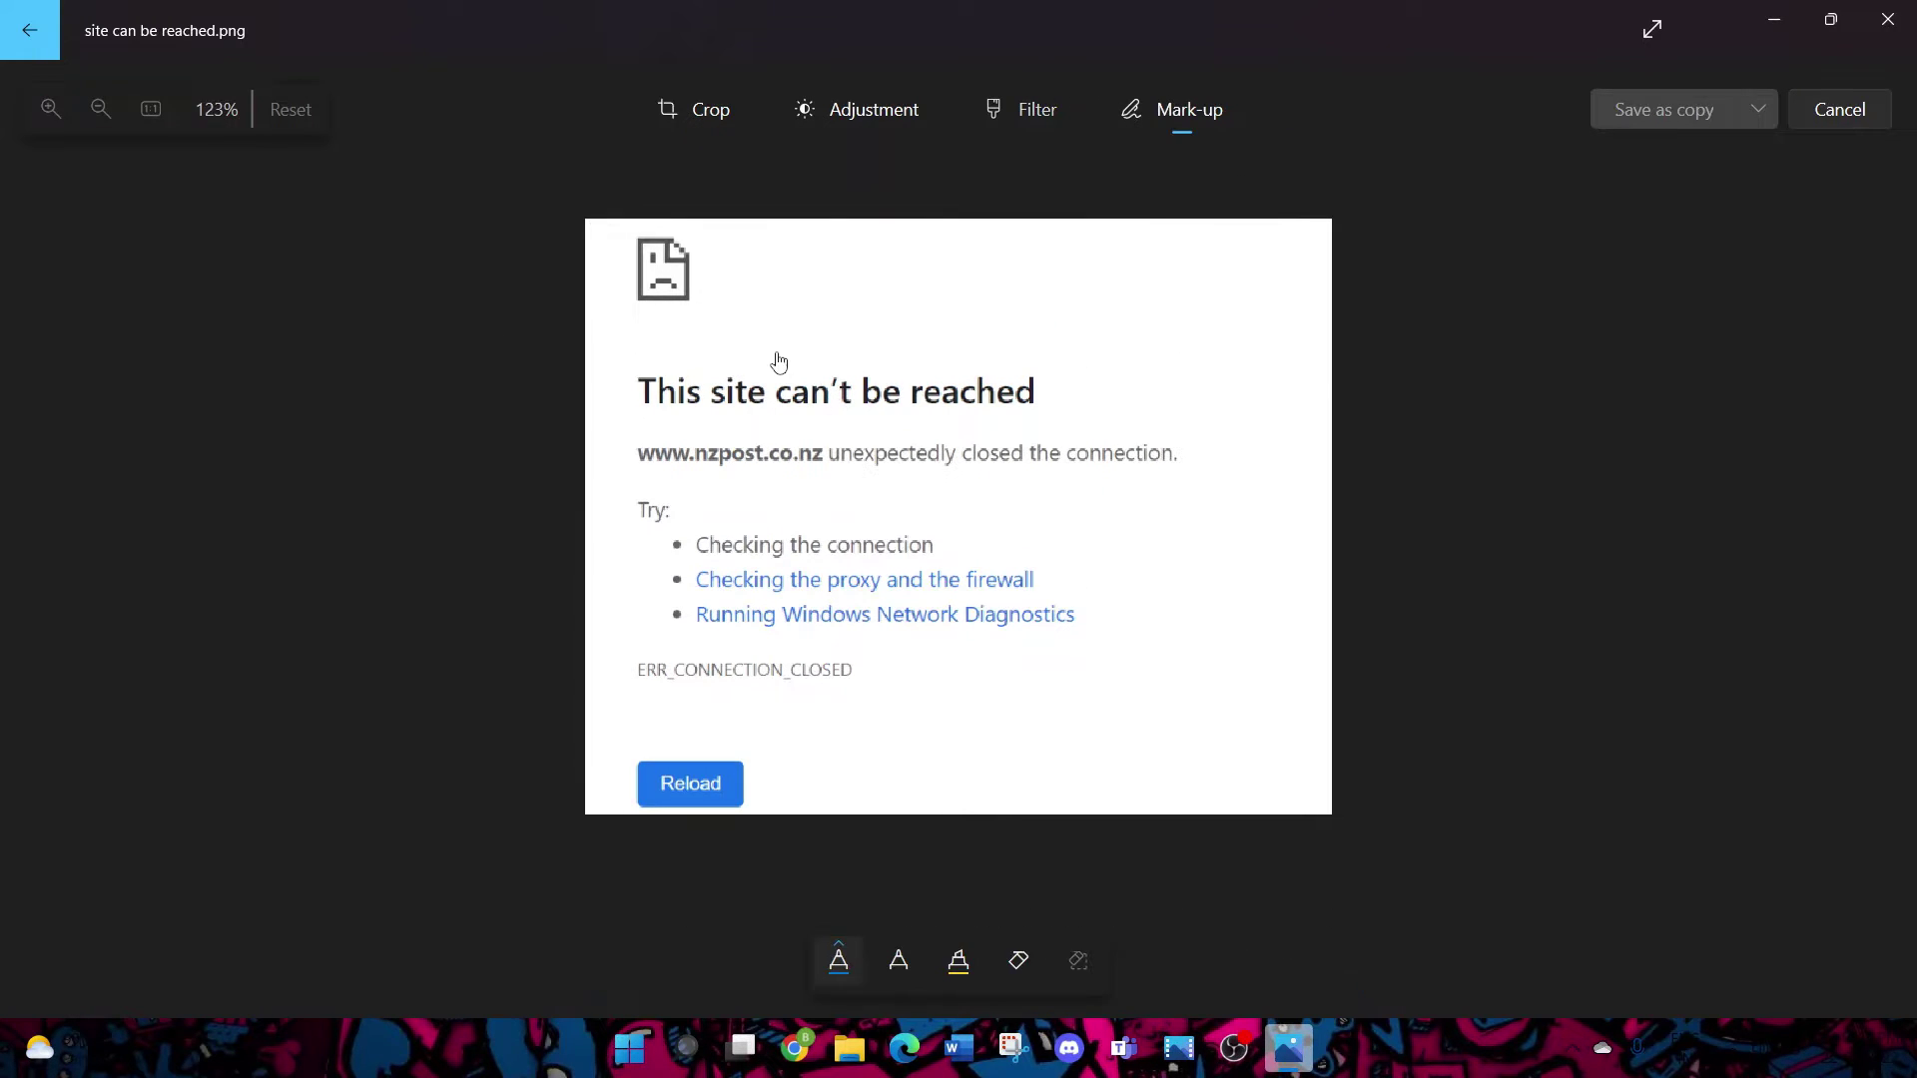
pyautogui.moveTo(775, 351)
pyautogui.mouseDown()
pyautogui.moveTo(629, 399)
pyautogui.moveTo(612, 320)
pyautogui.moveTo(510, 489)
pyautogui.mouseUp()
pyautogui.moveTo(809, 569)
pyautogui.mouseDown()
pyautogui.moveTo(925, 309)
pyautogui.moveTo(617, 349)
pyautogui.mouseUp()
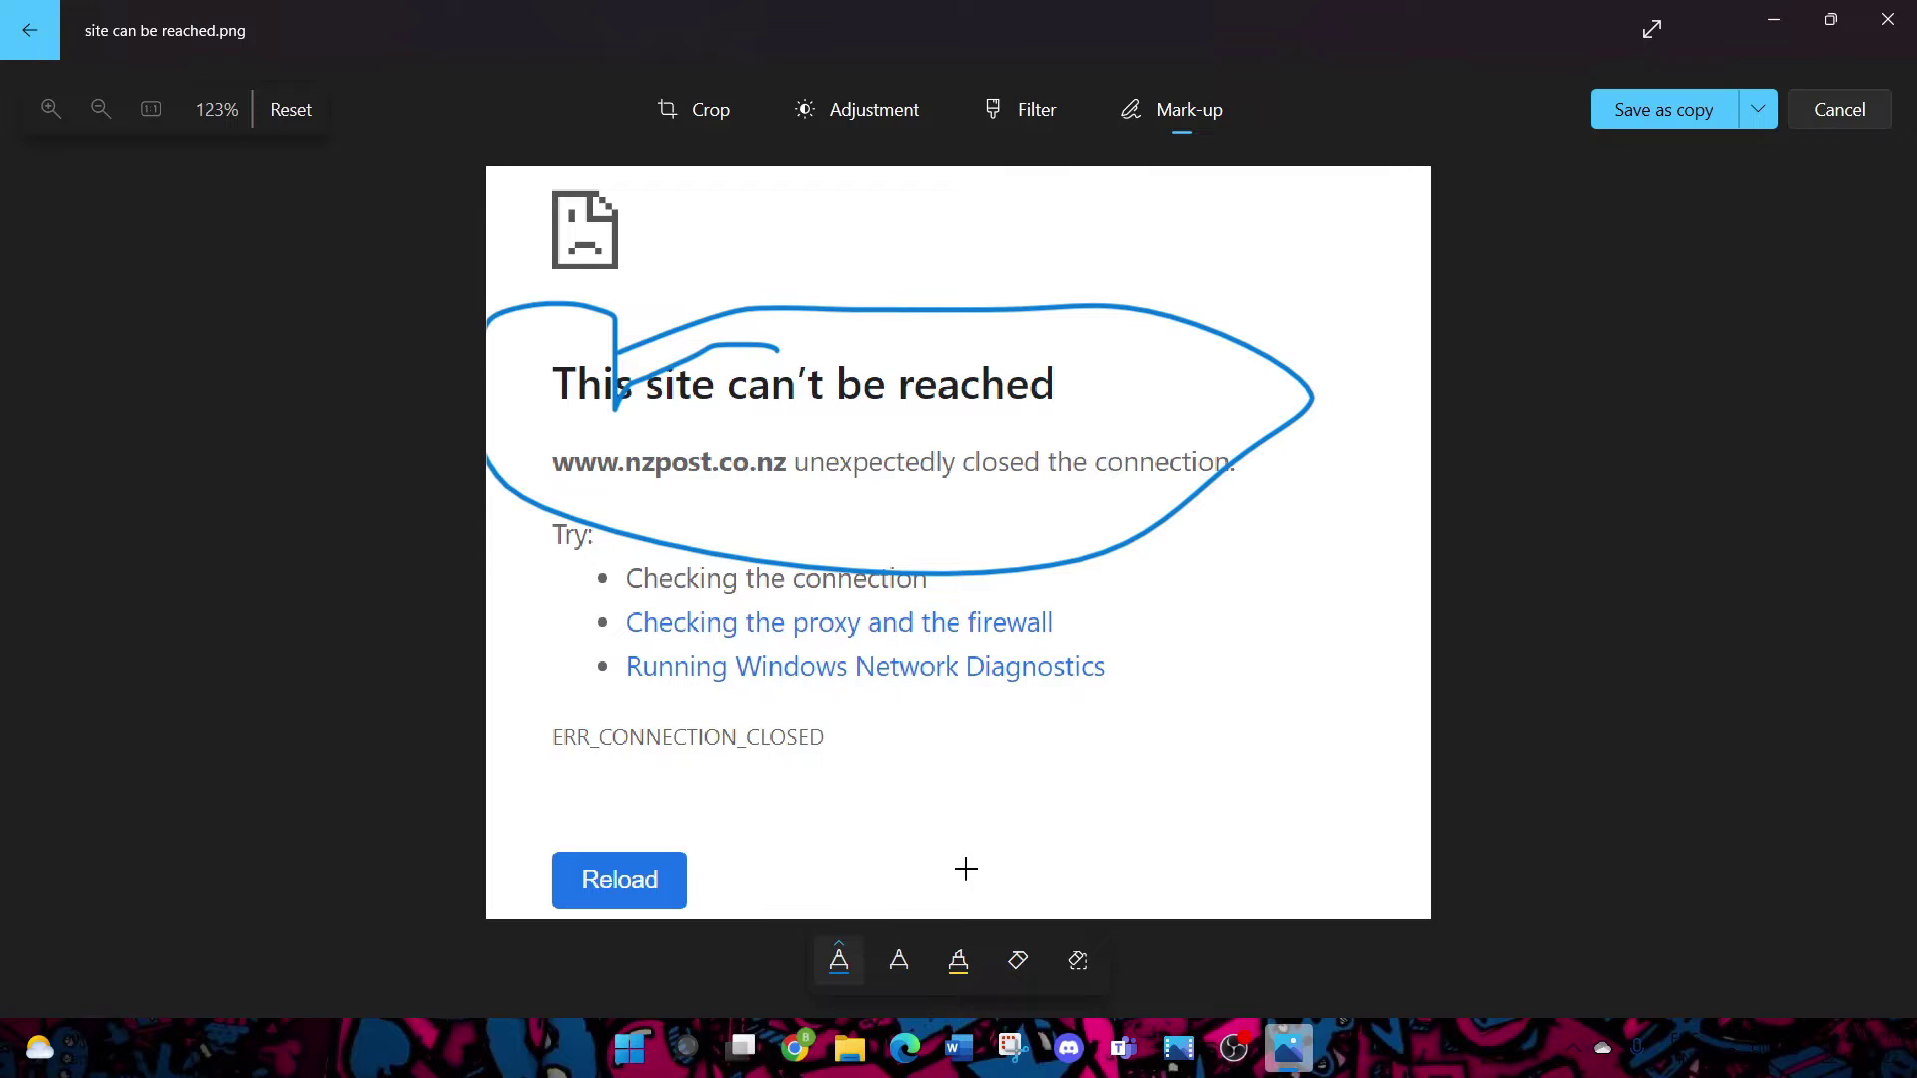
pyautogui.click(1018, 964)
pyautogui.click(969, 575)
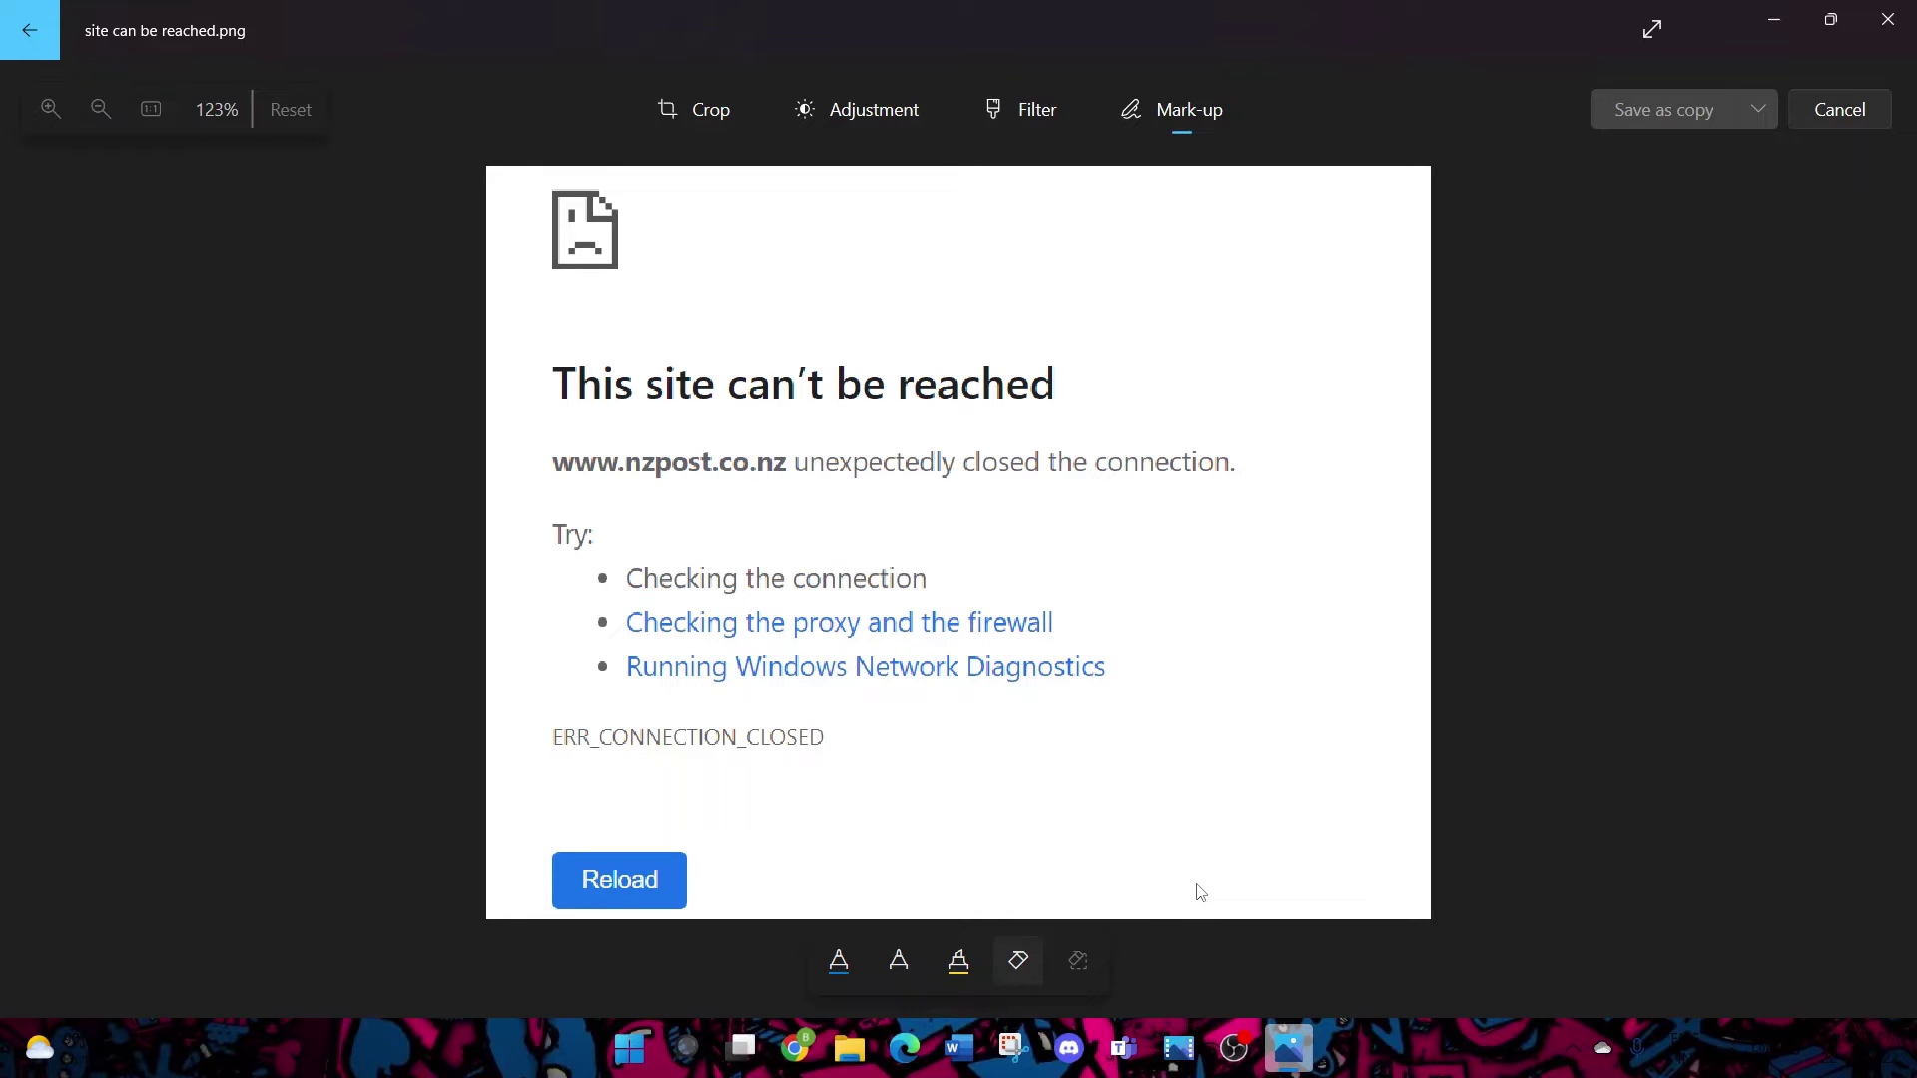
# Close the error screenshot without saving and minimize the OBS window
pyautogui.click(1889, 19)
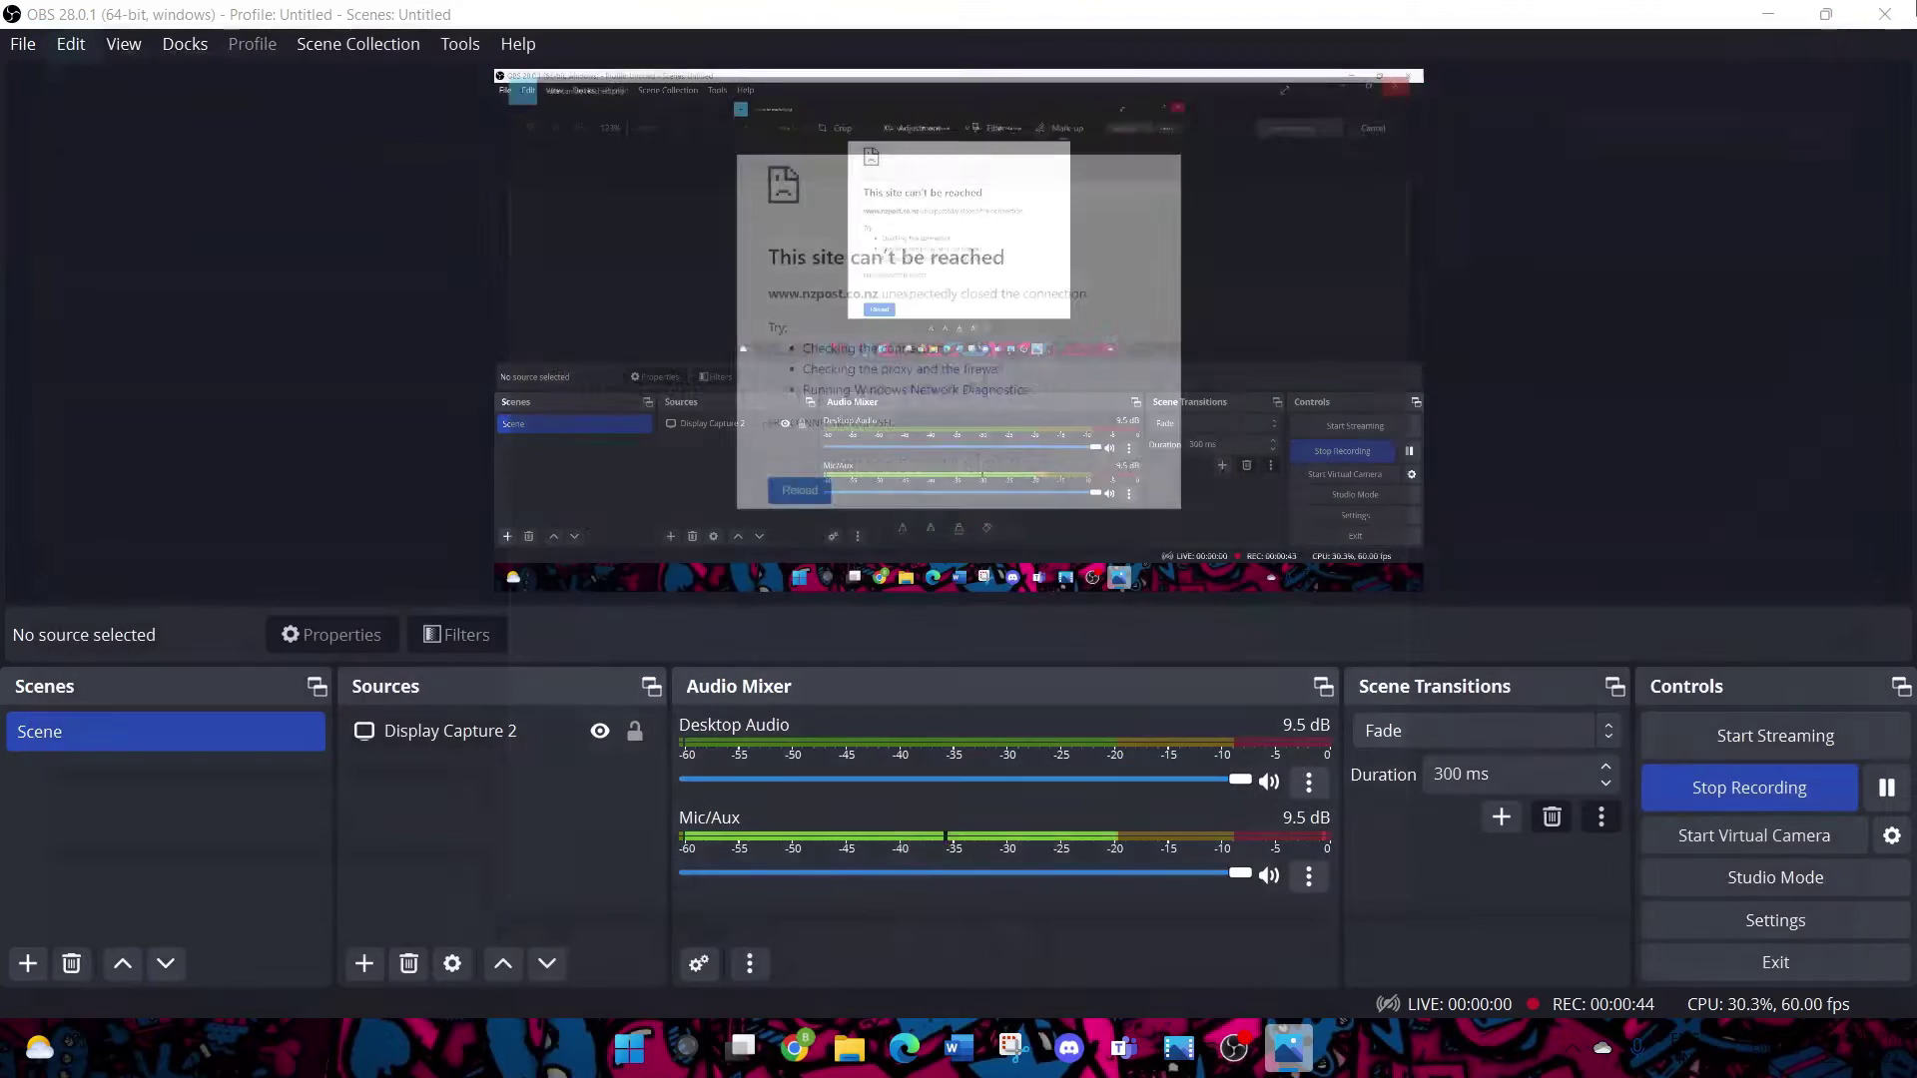
pyautogui.click(1769, 14)
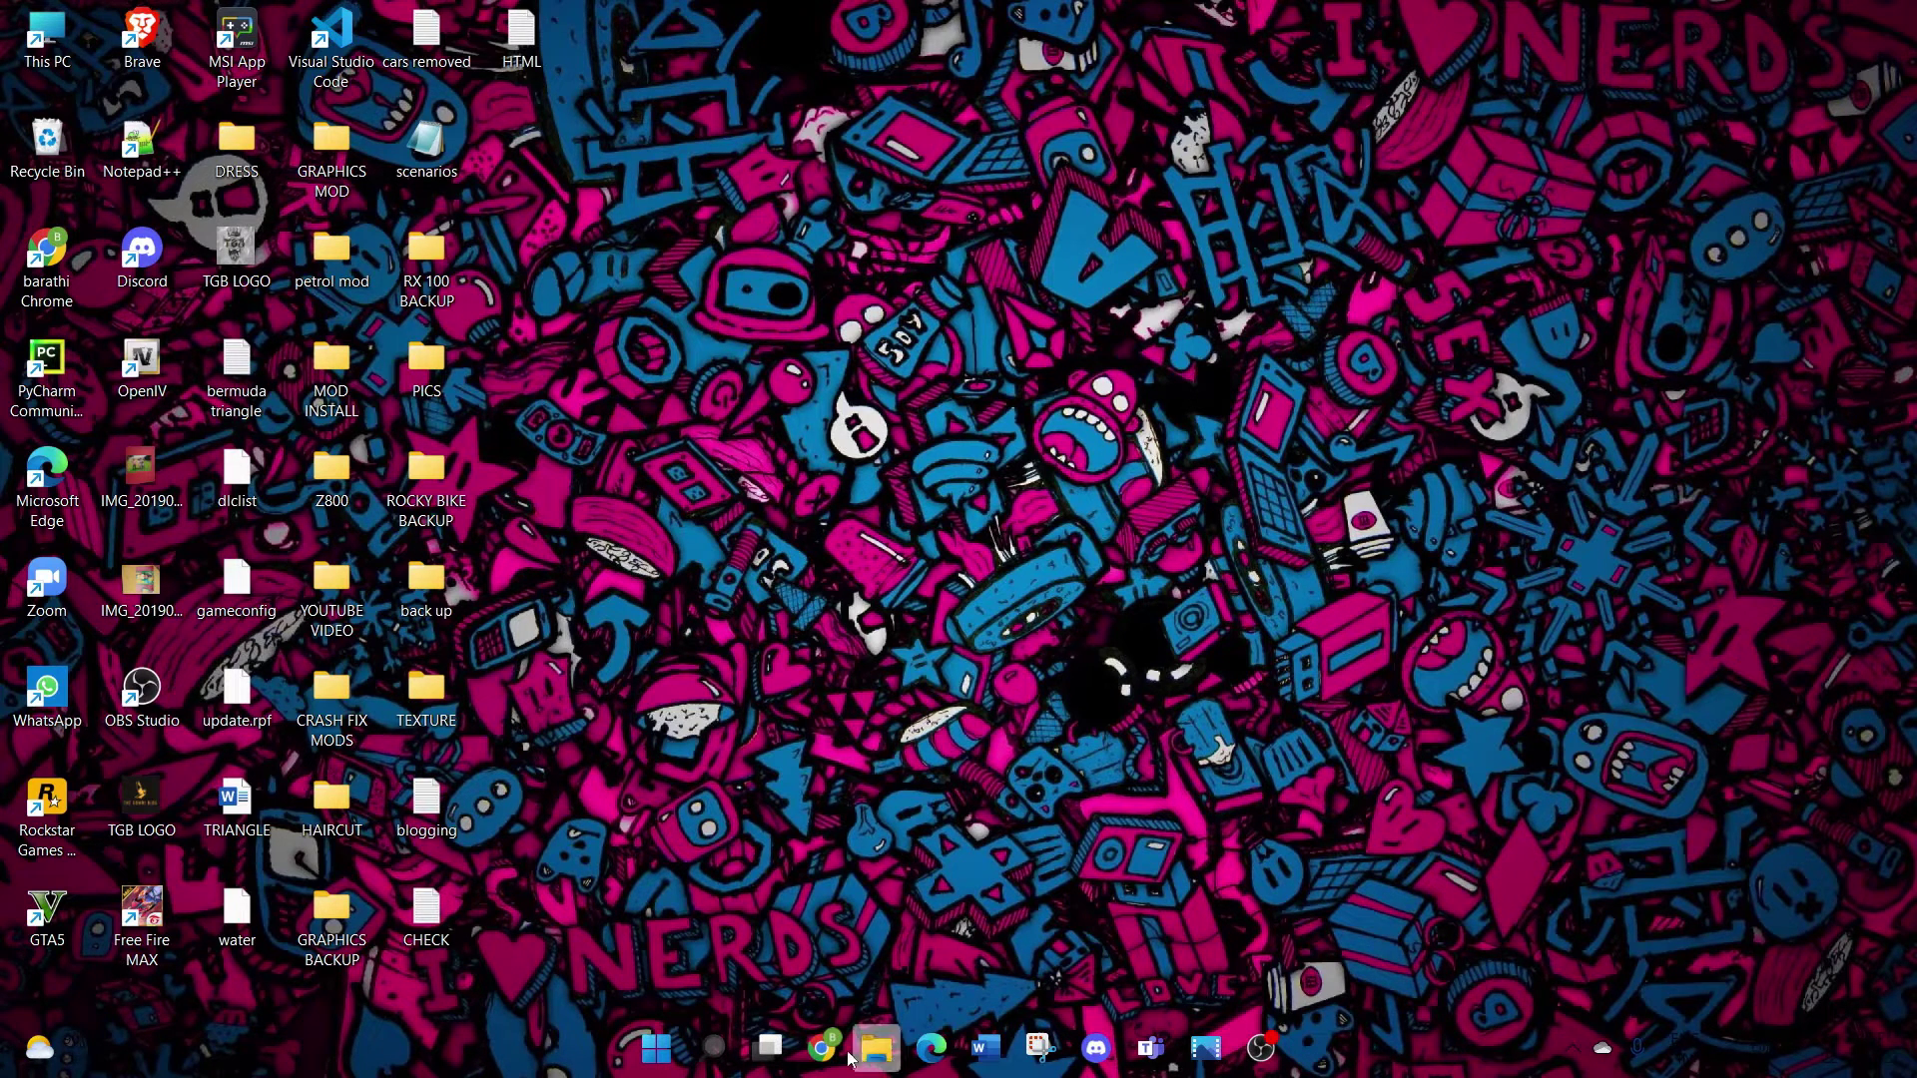
# Switch to Chrome, review the opening of the blog post on fixing the site cannot be reached issue, and minimize the browser
pyautogui.moveTo(832, 1073)
pyautogui.click(822, 1048)
pyautogui.scroll(10, 406, 470)
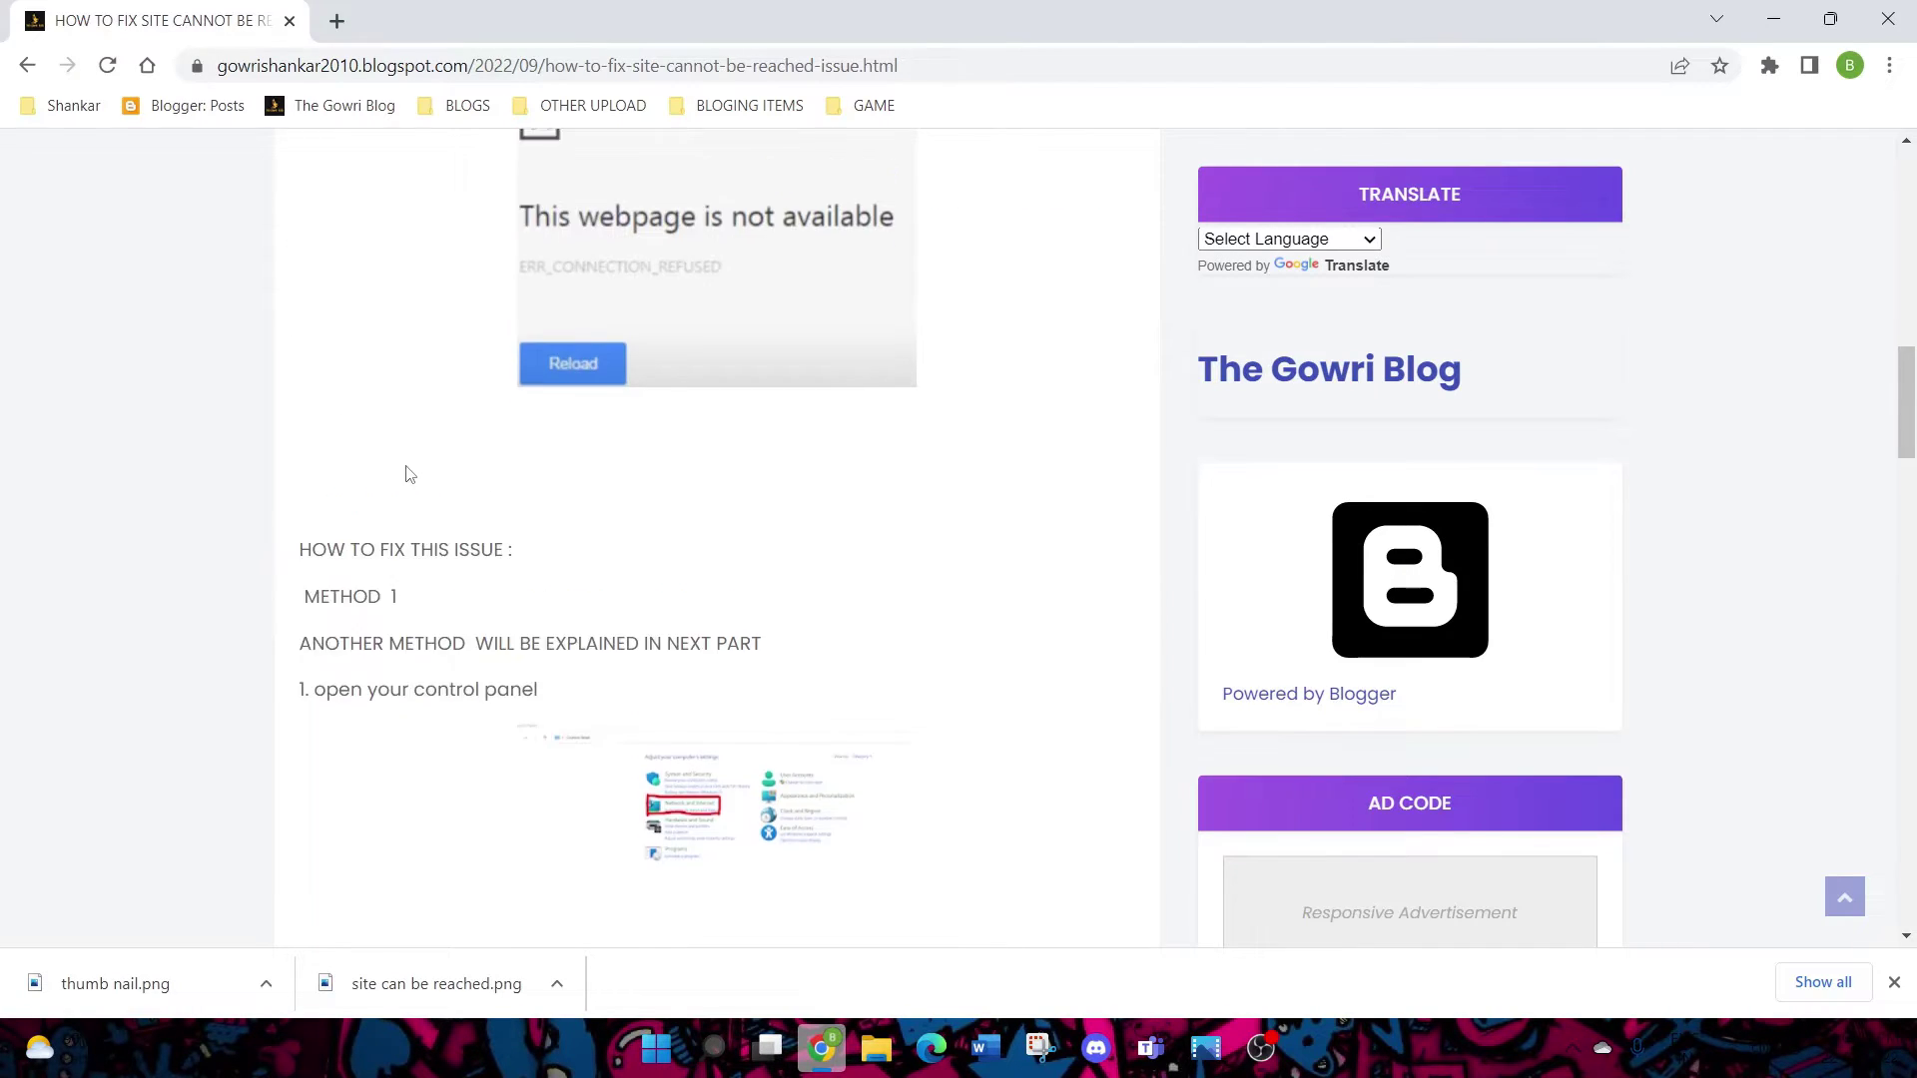
pyautogui.scroll(5, 247, 406)
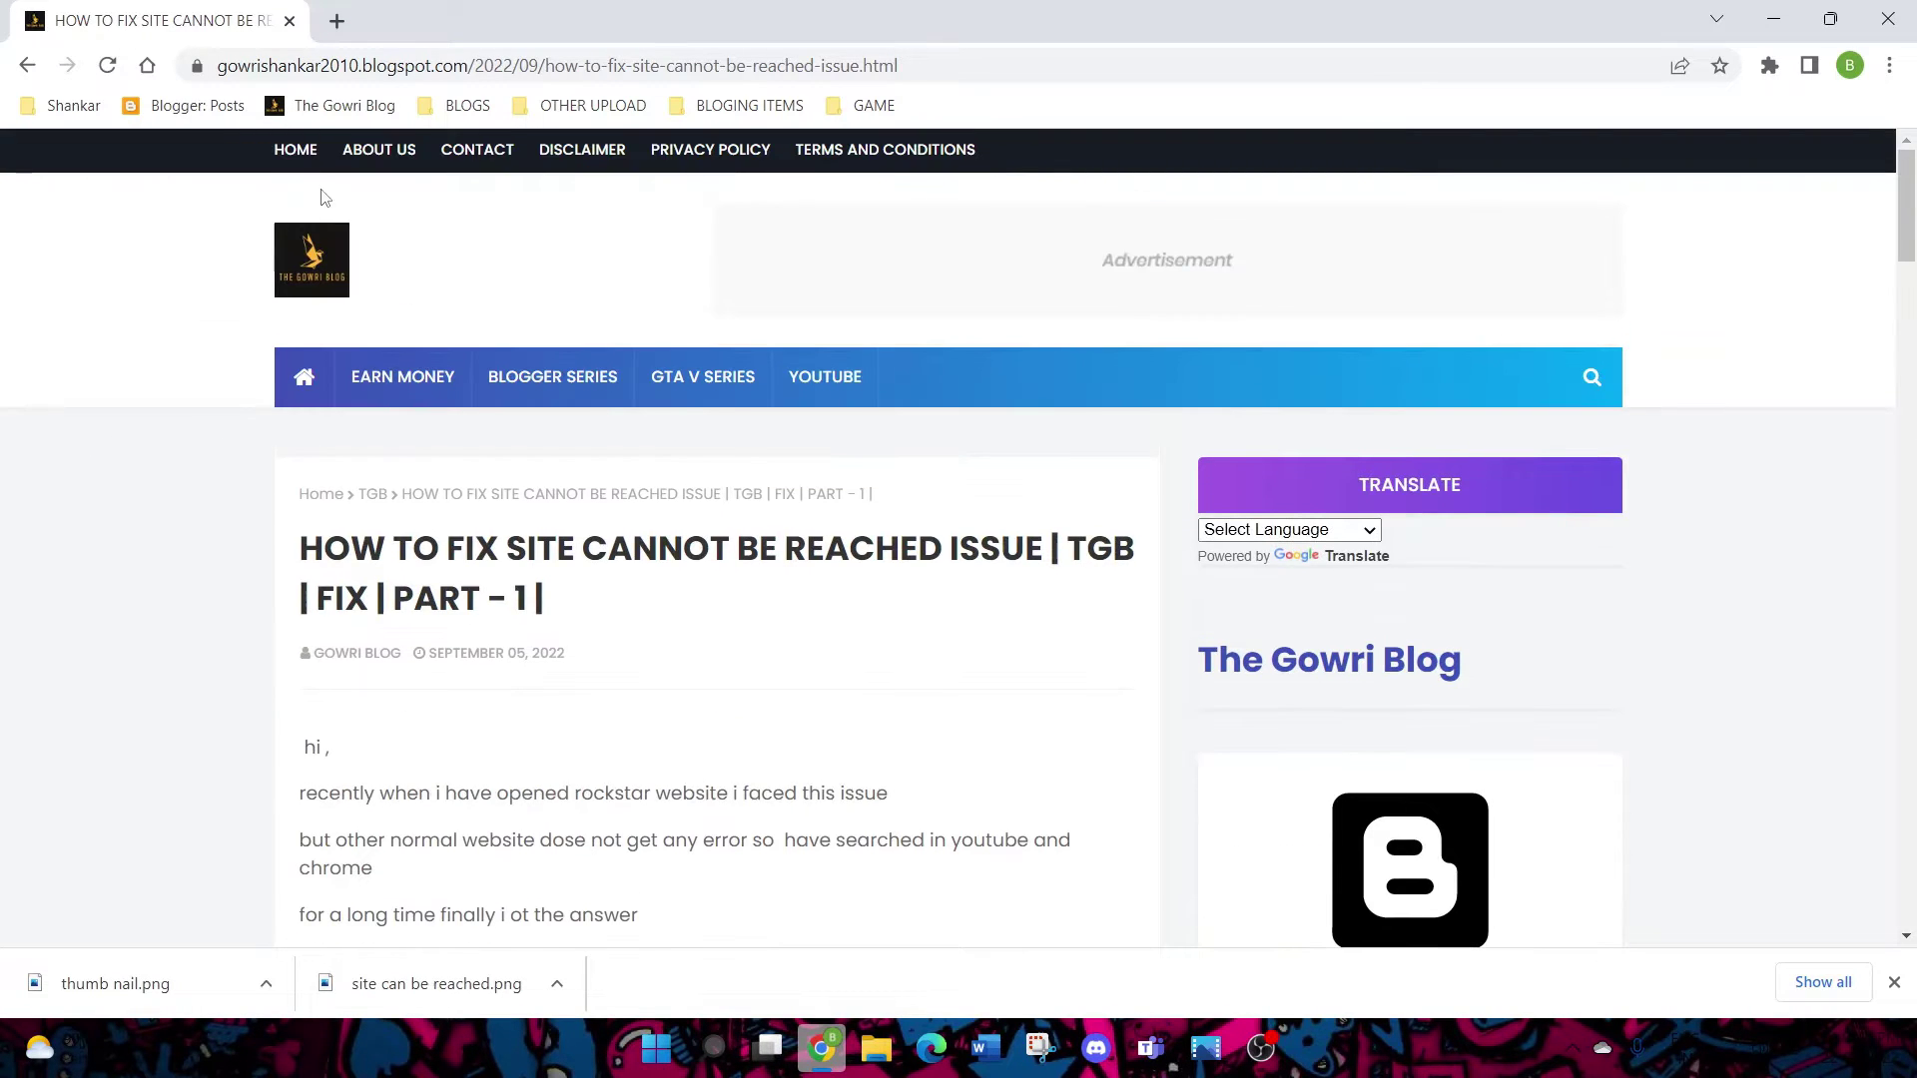
pyautogui.scroll(-3, 228, 570)
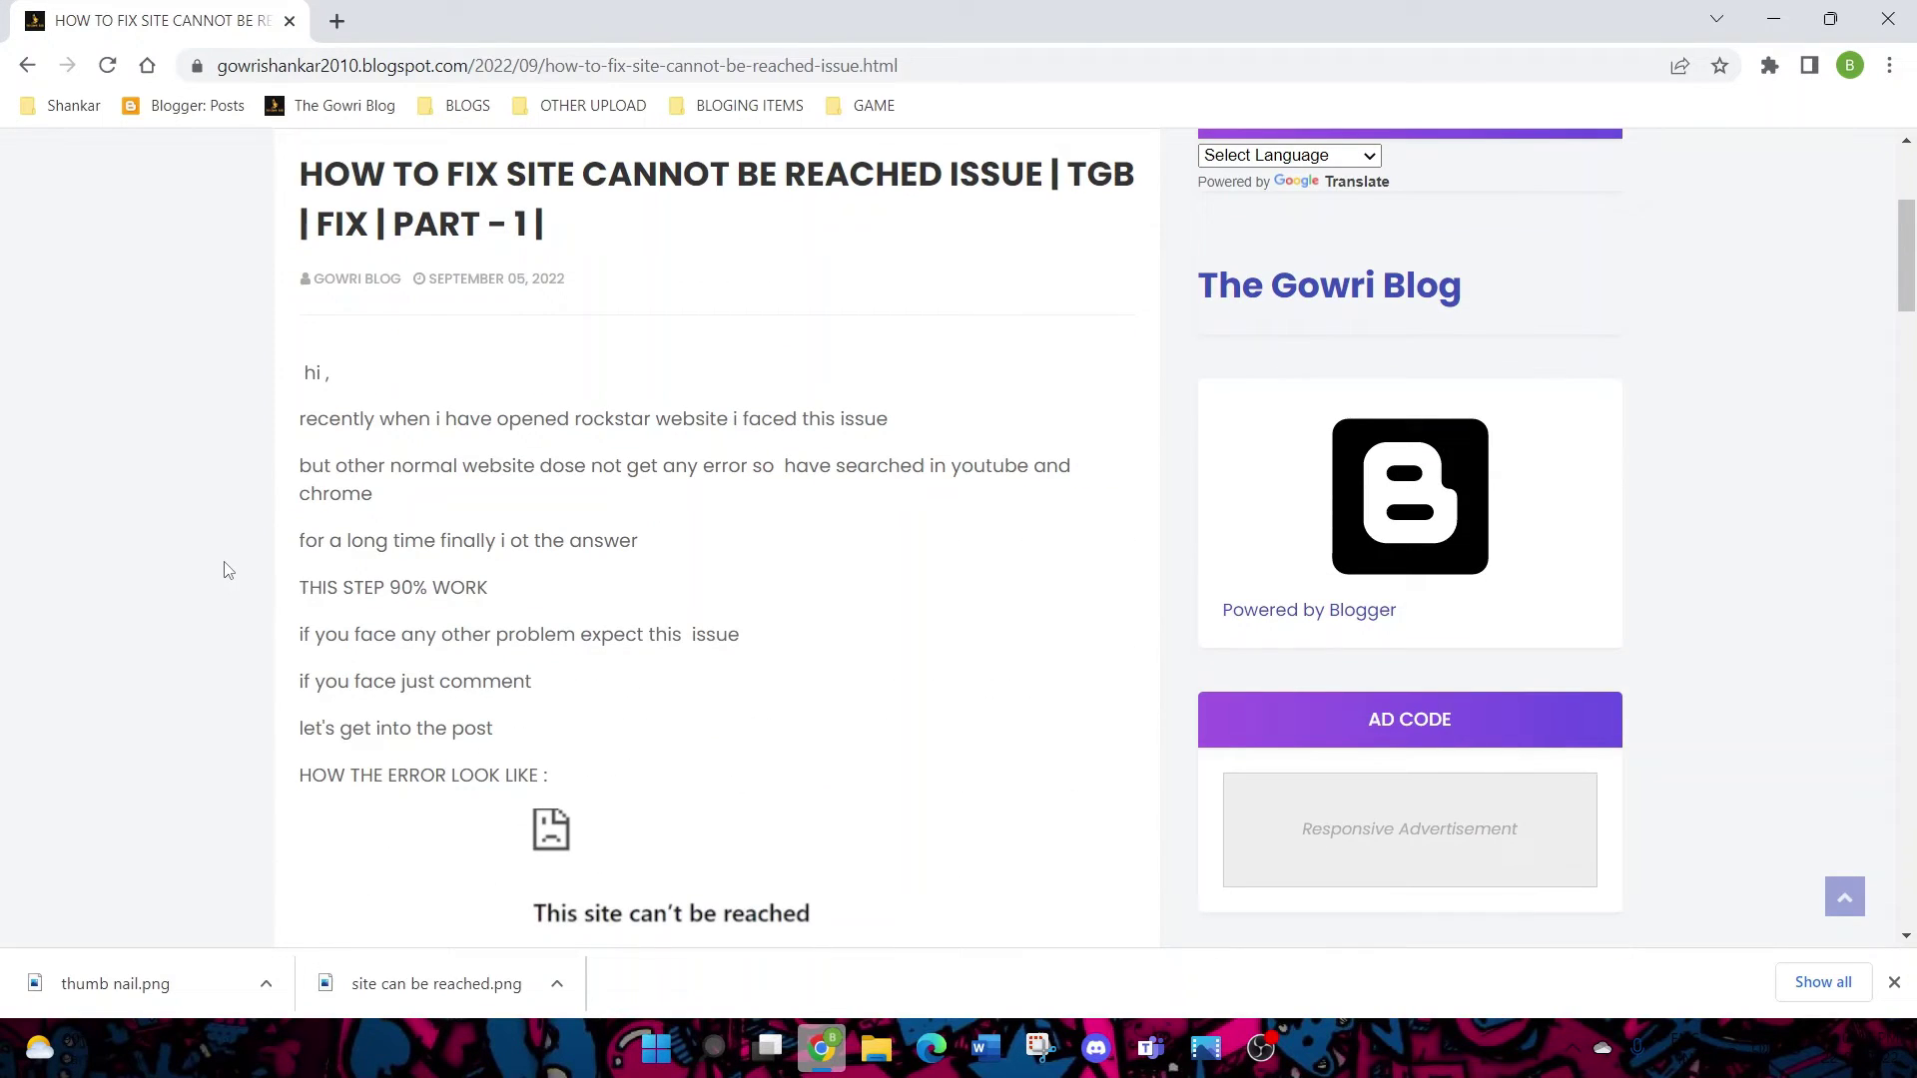
pyautogui.tripleClick(362, 592)
pyautogui.click(560, 571)
pyautogui.click(1775, 20)
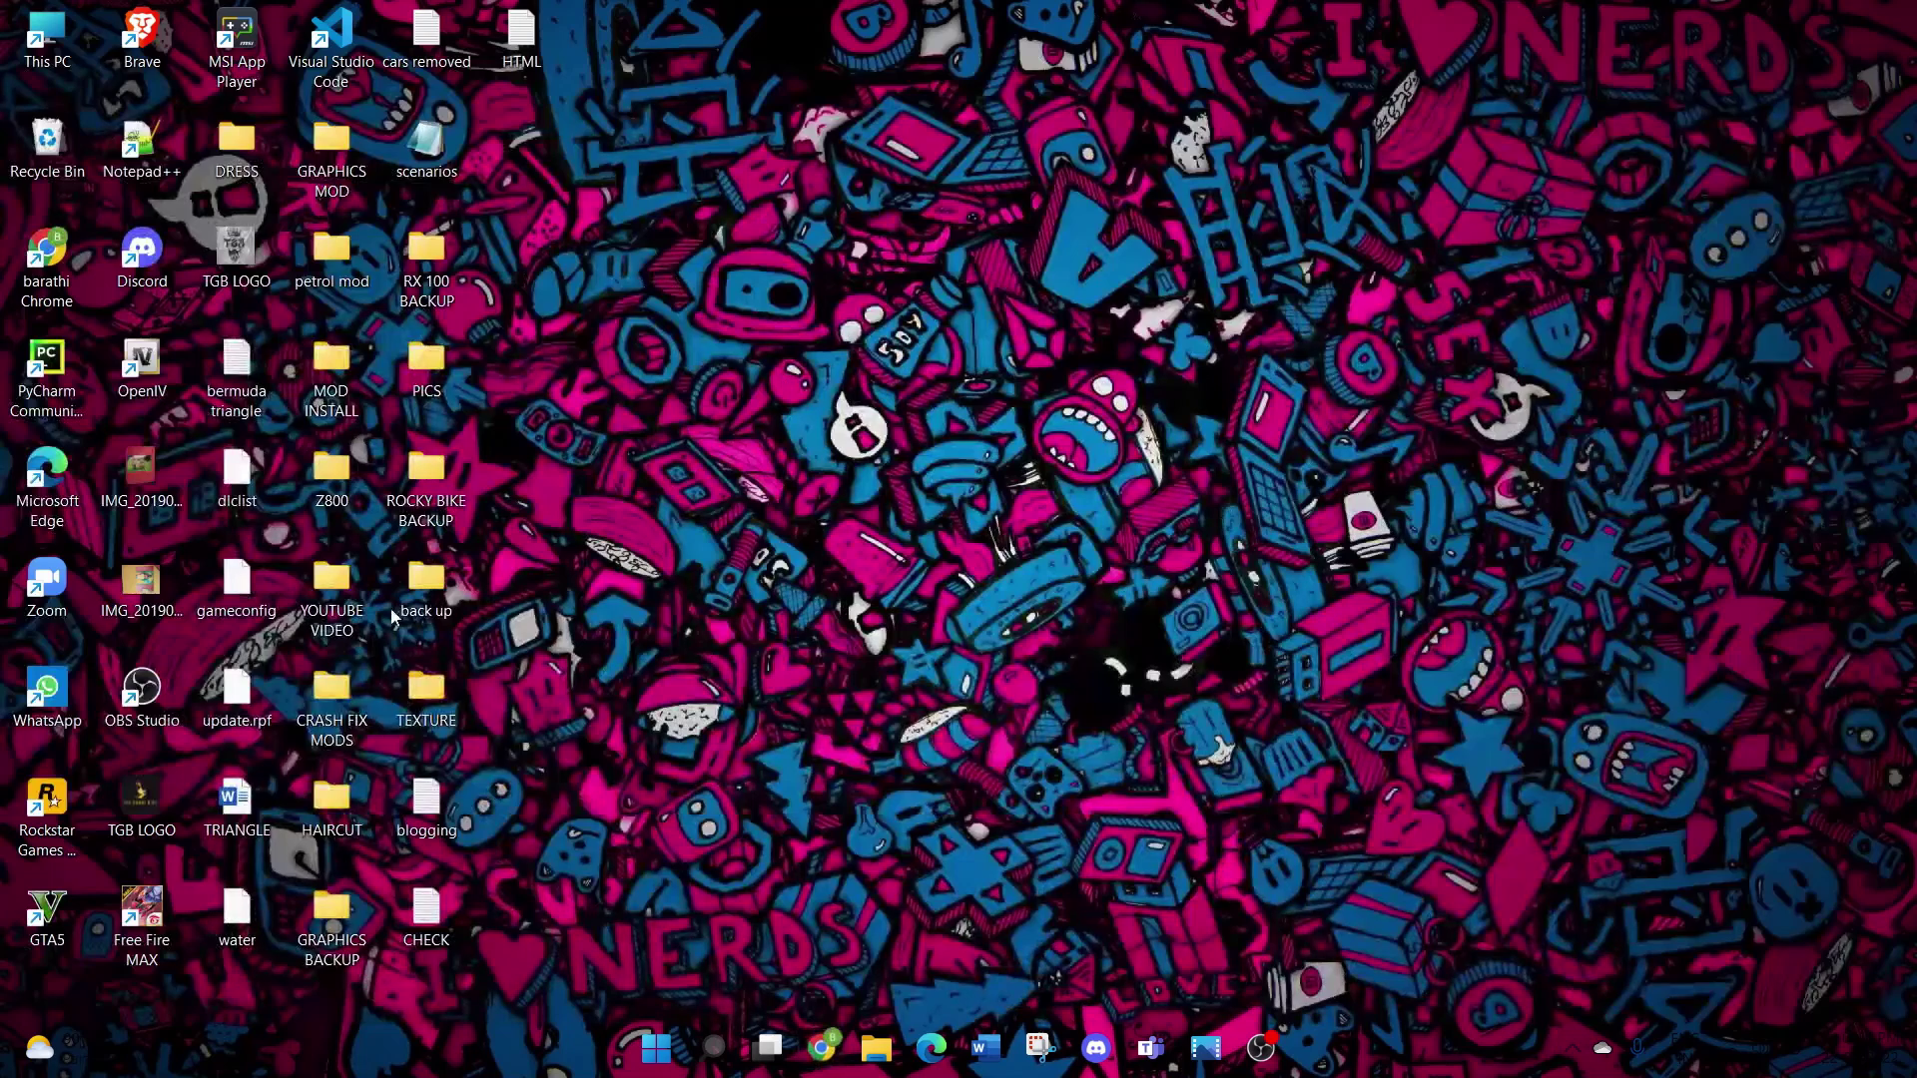
# Search Windows for "Control" and open Control Panel
pyautogui.click(730, 1055)
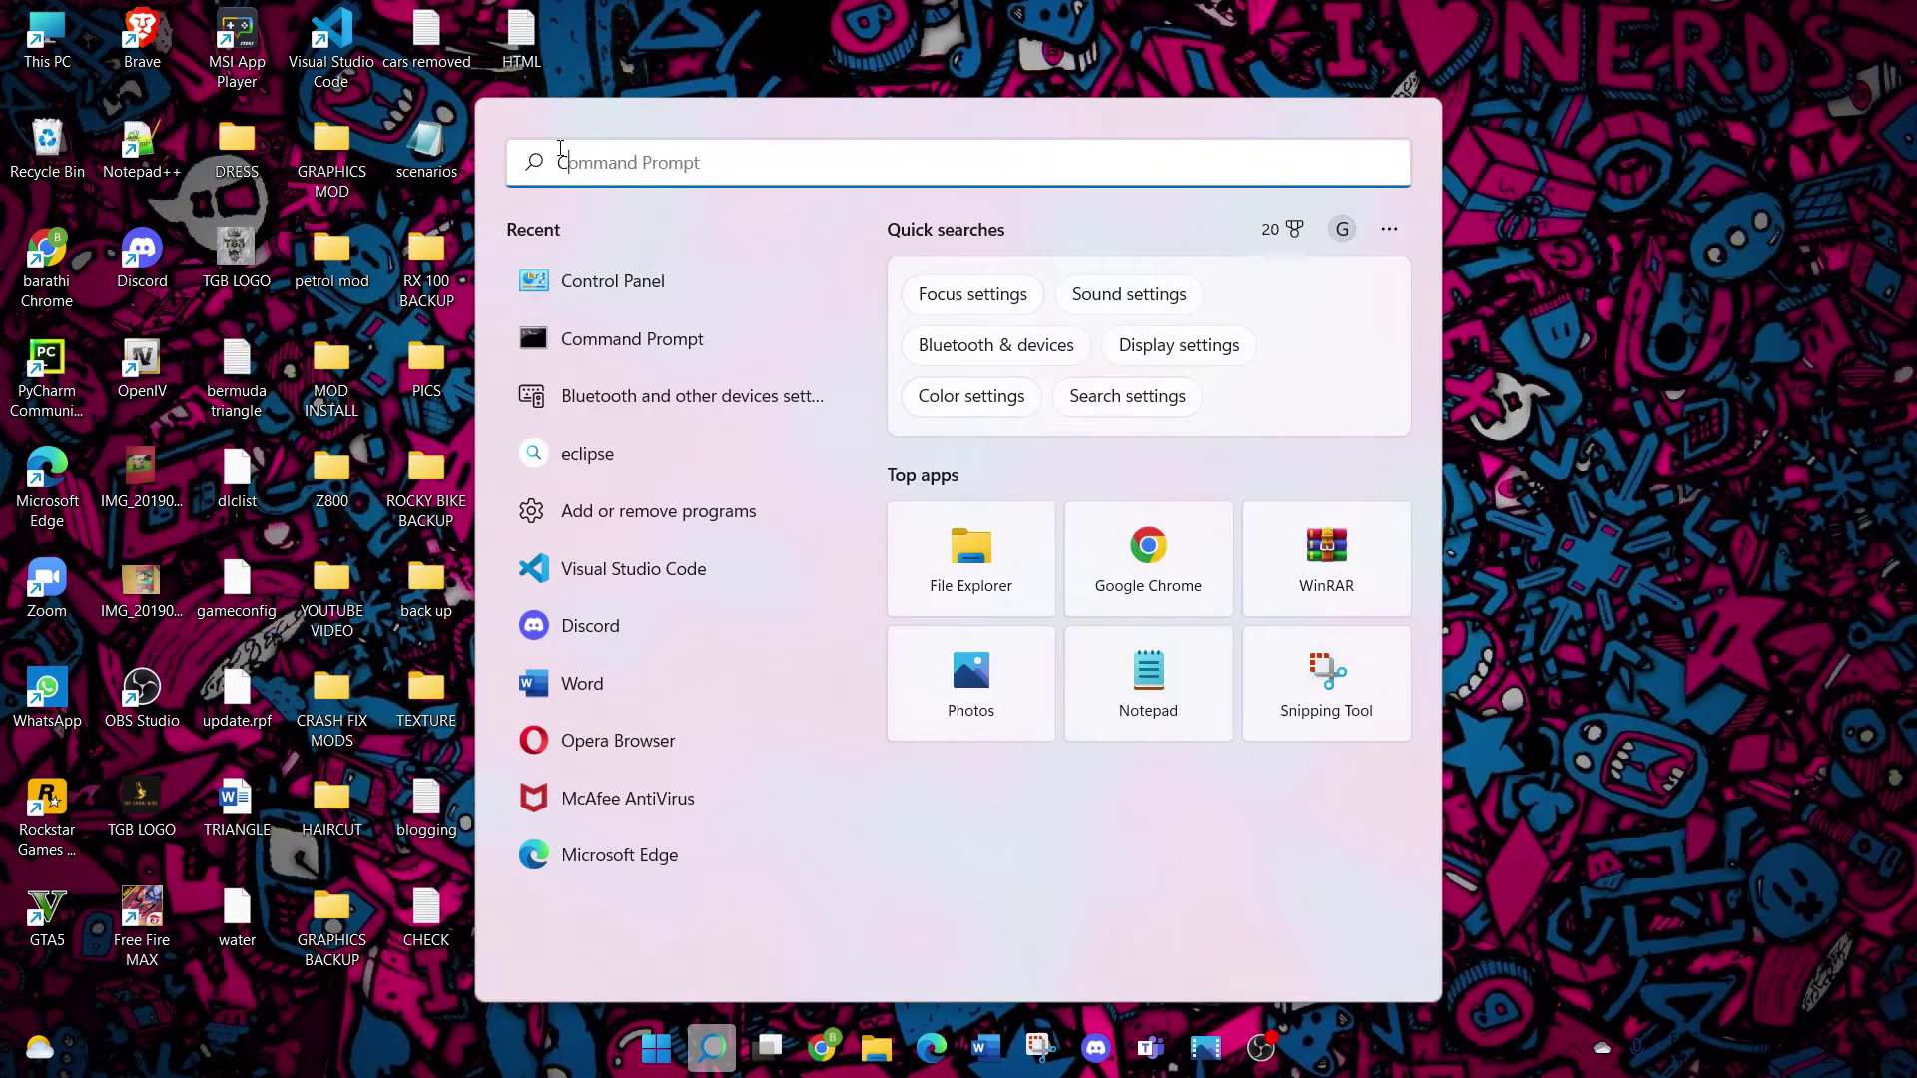
pyautogui.write('Contr')
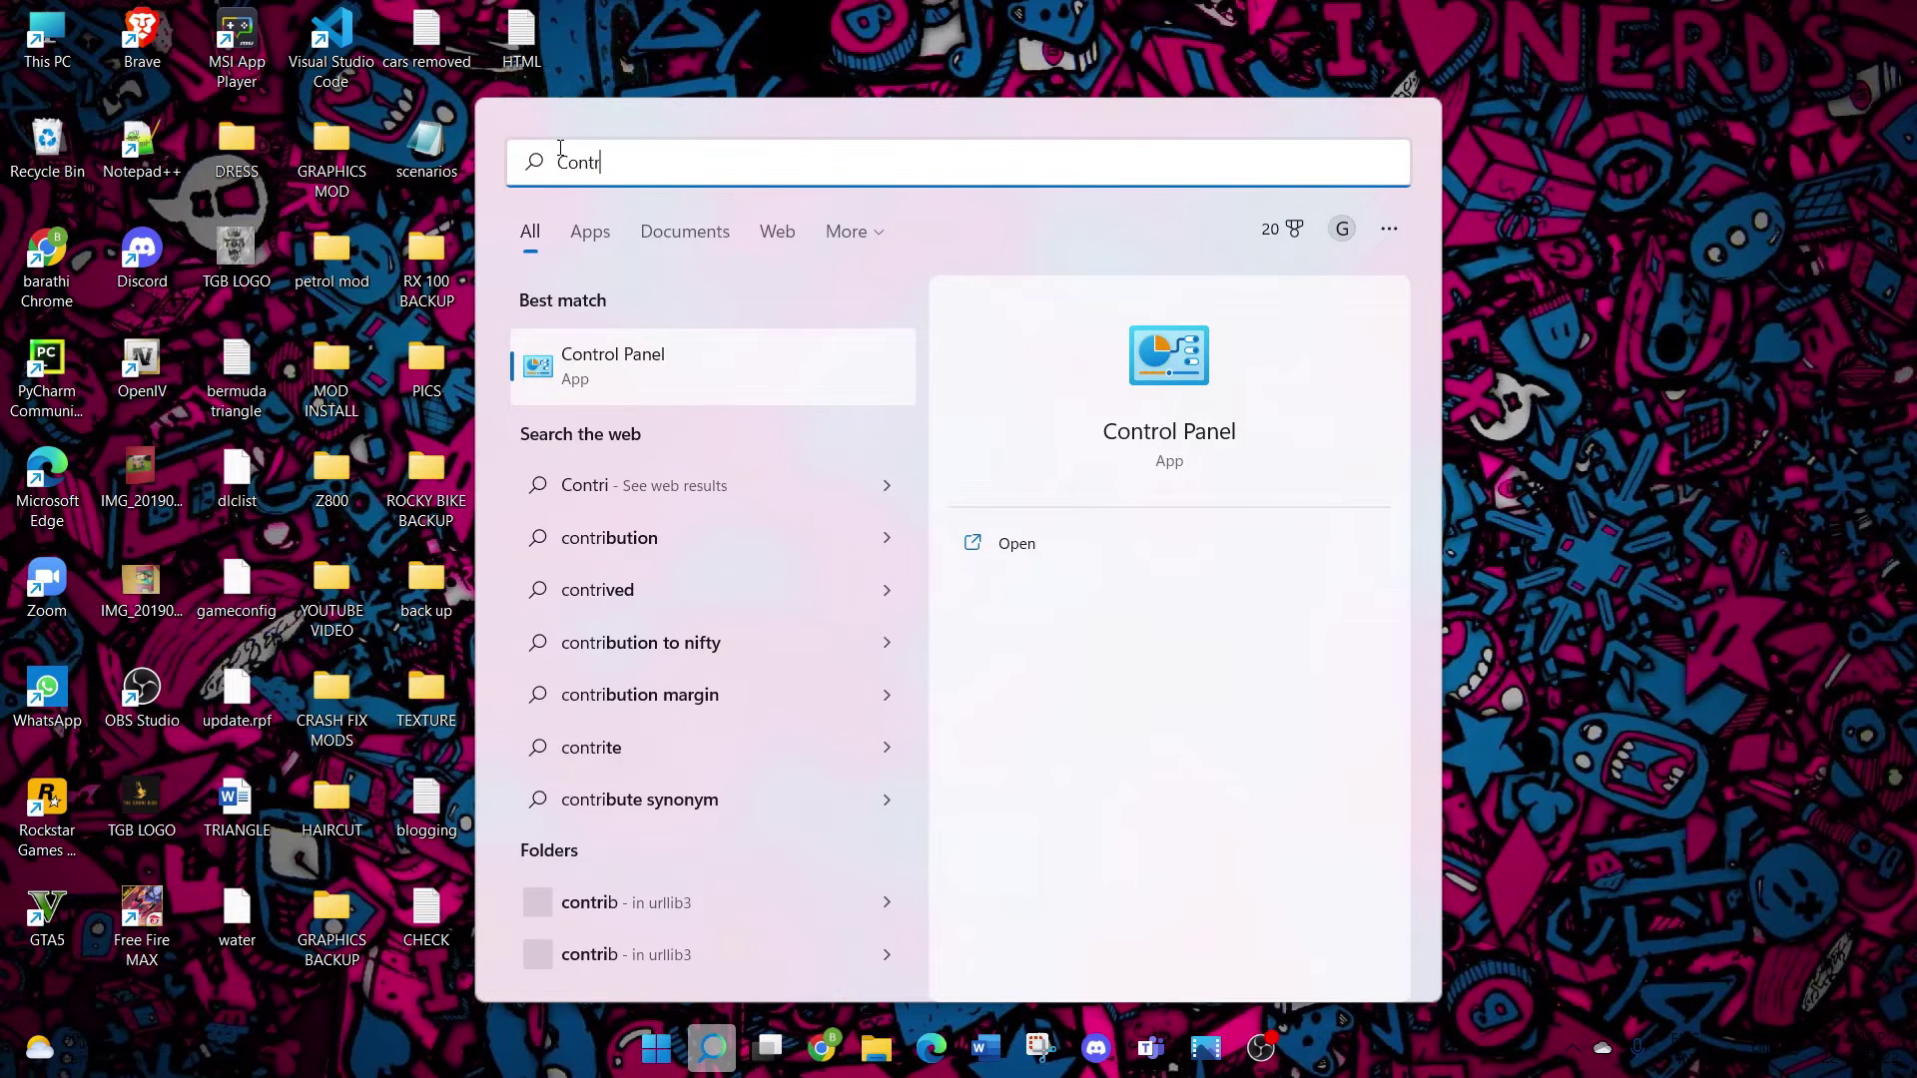
pyautogui.write('ol')
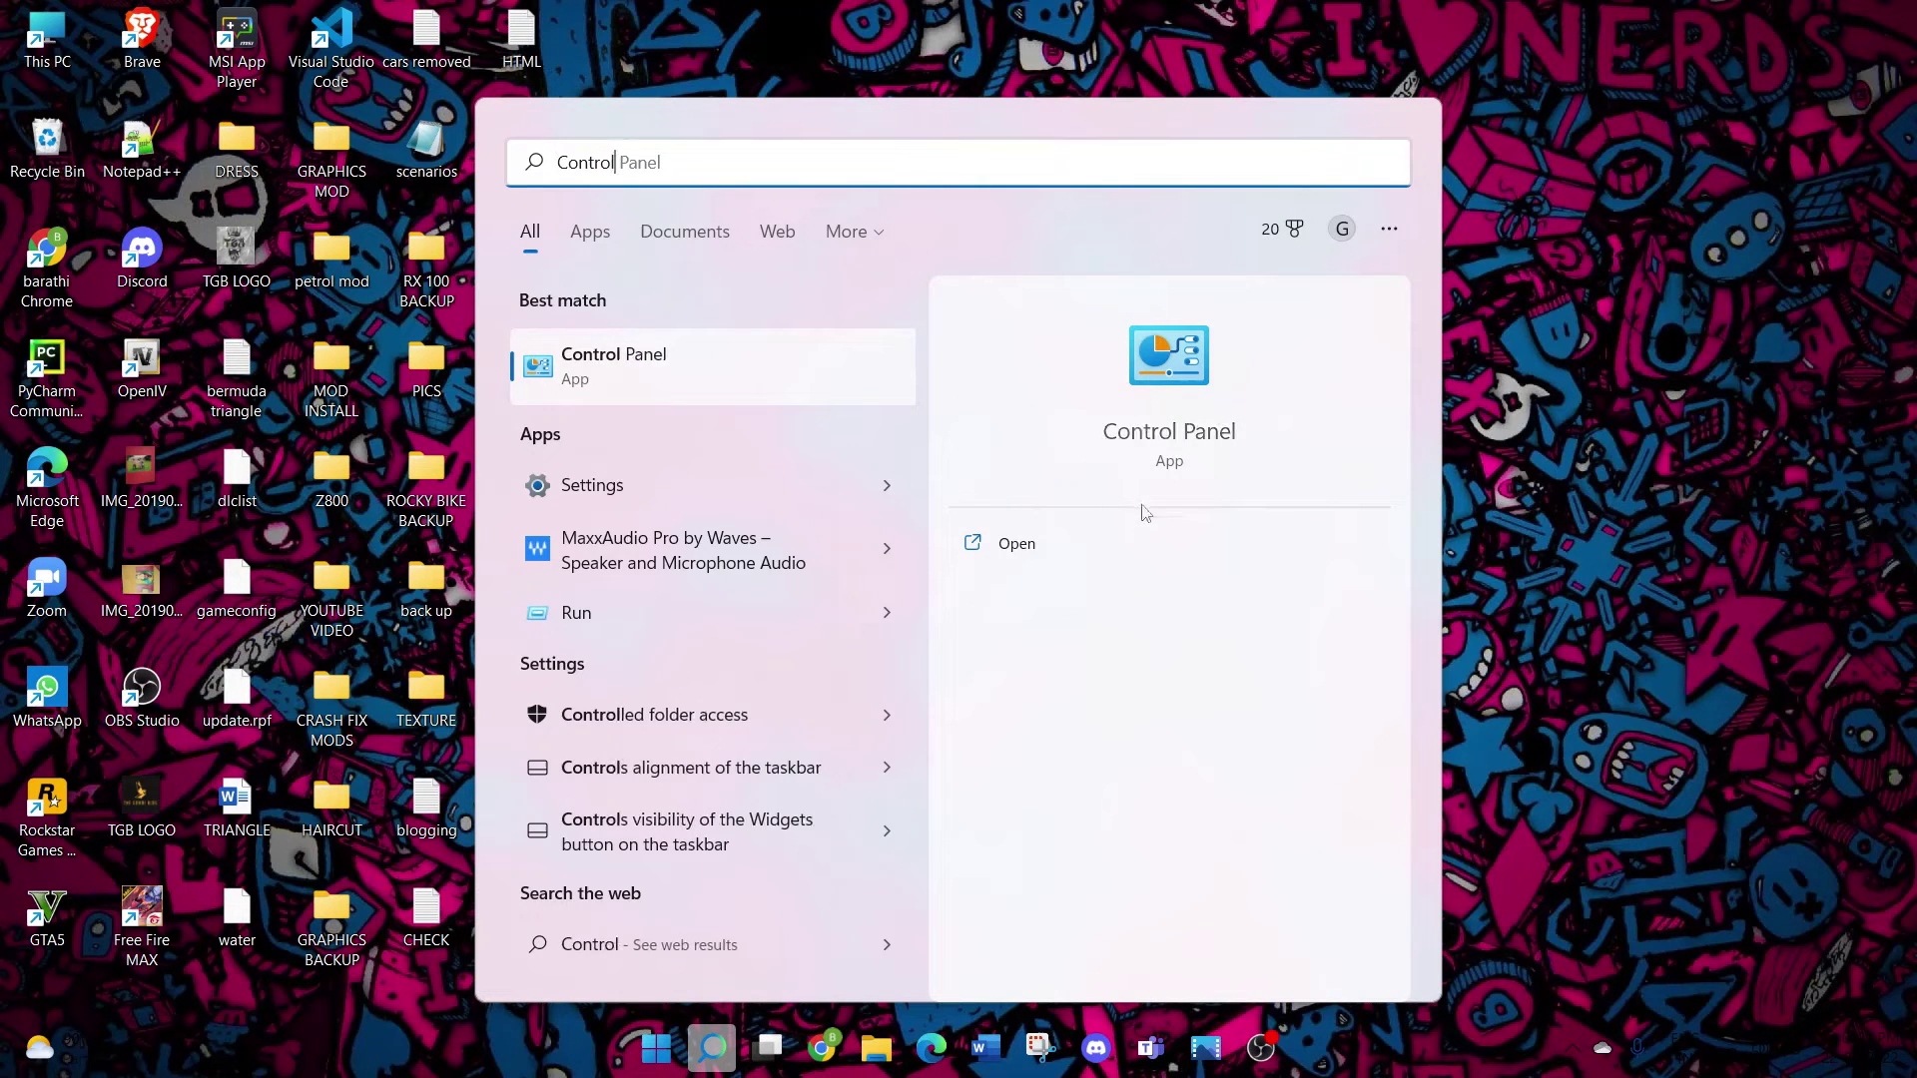
pyautogui.click(1086, 547)
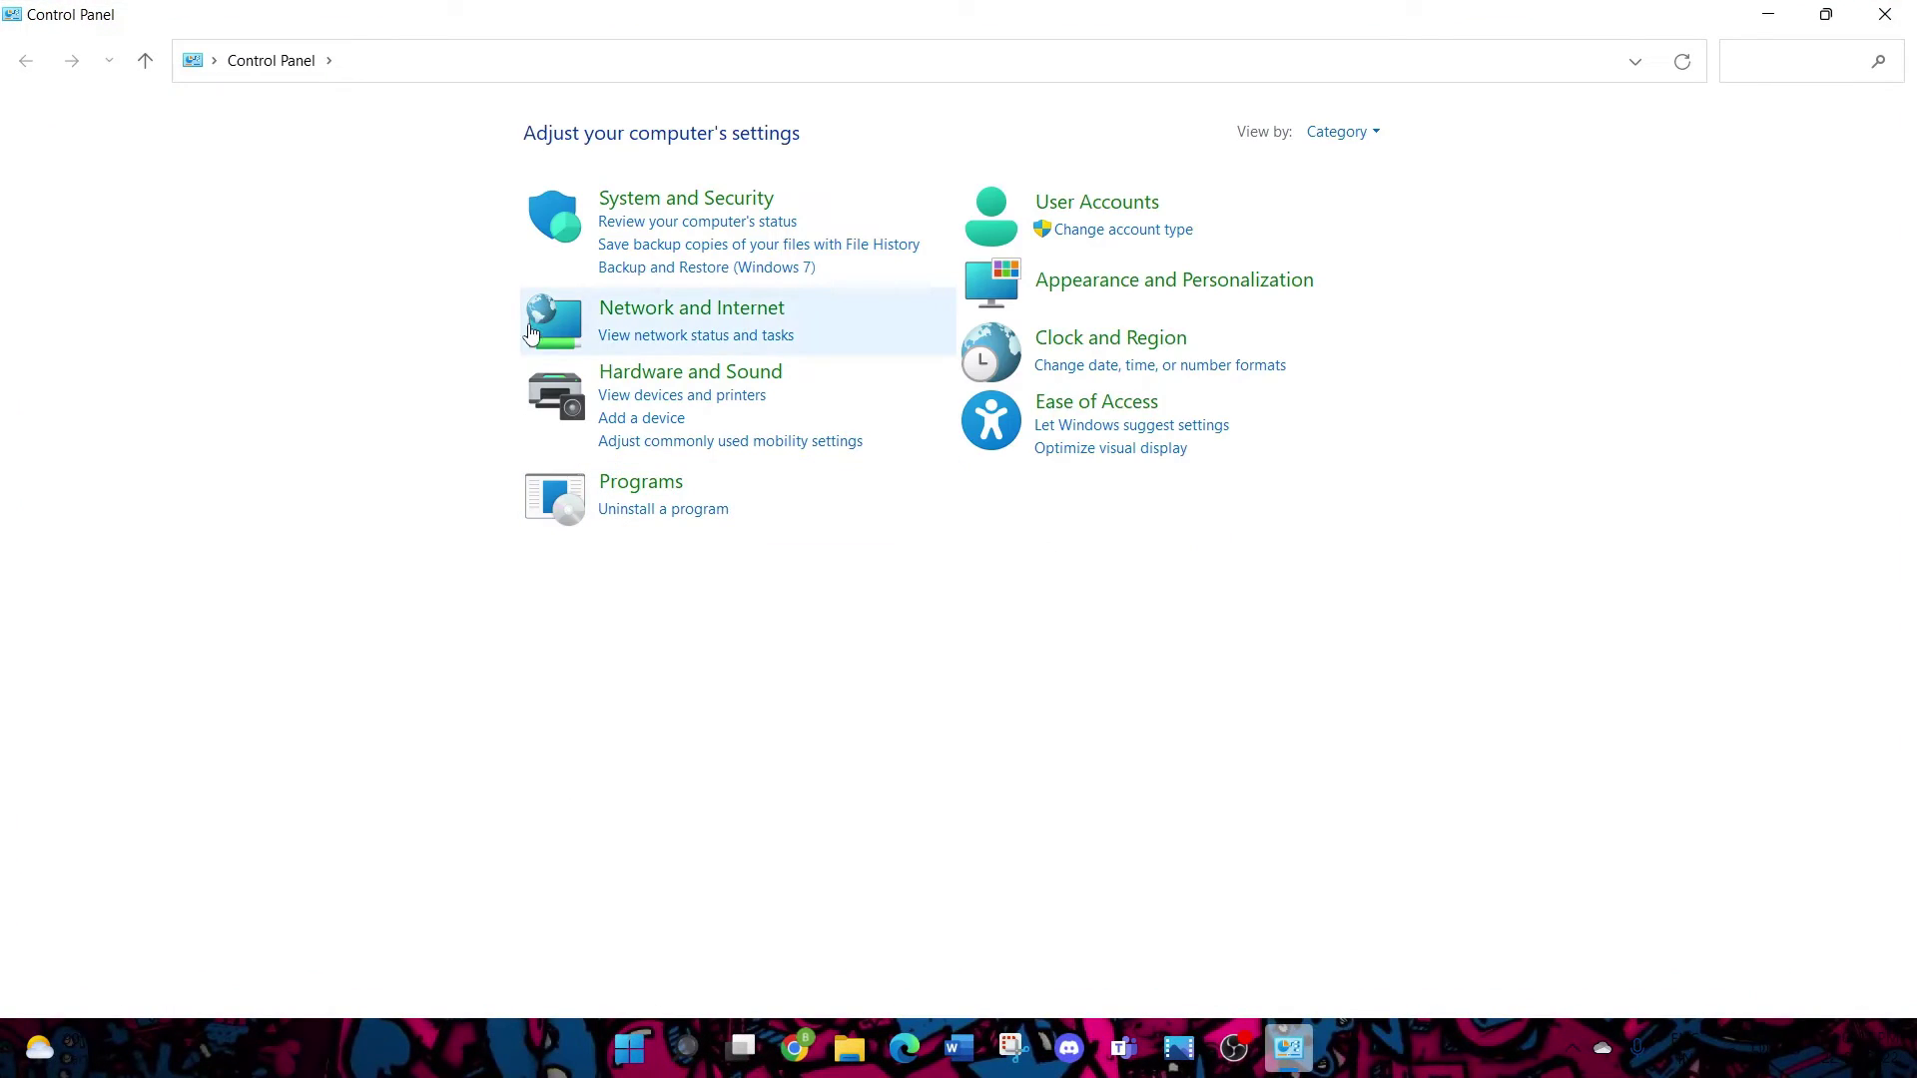
# Go to the Network and Sharing Center under Network and Internet and open the adapter settings
pyautogui.click(663, 307)
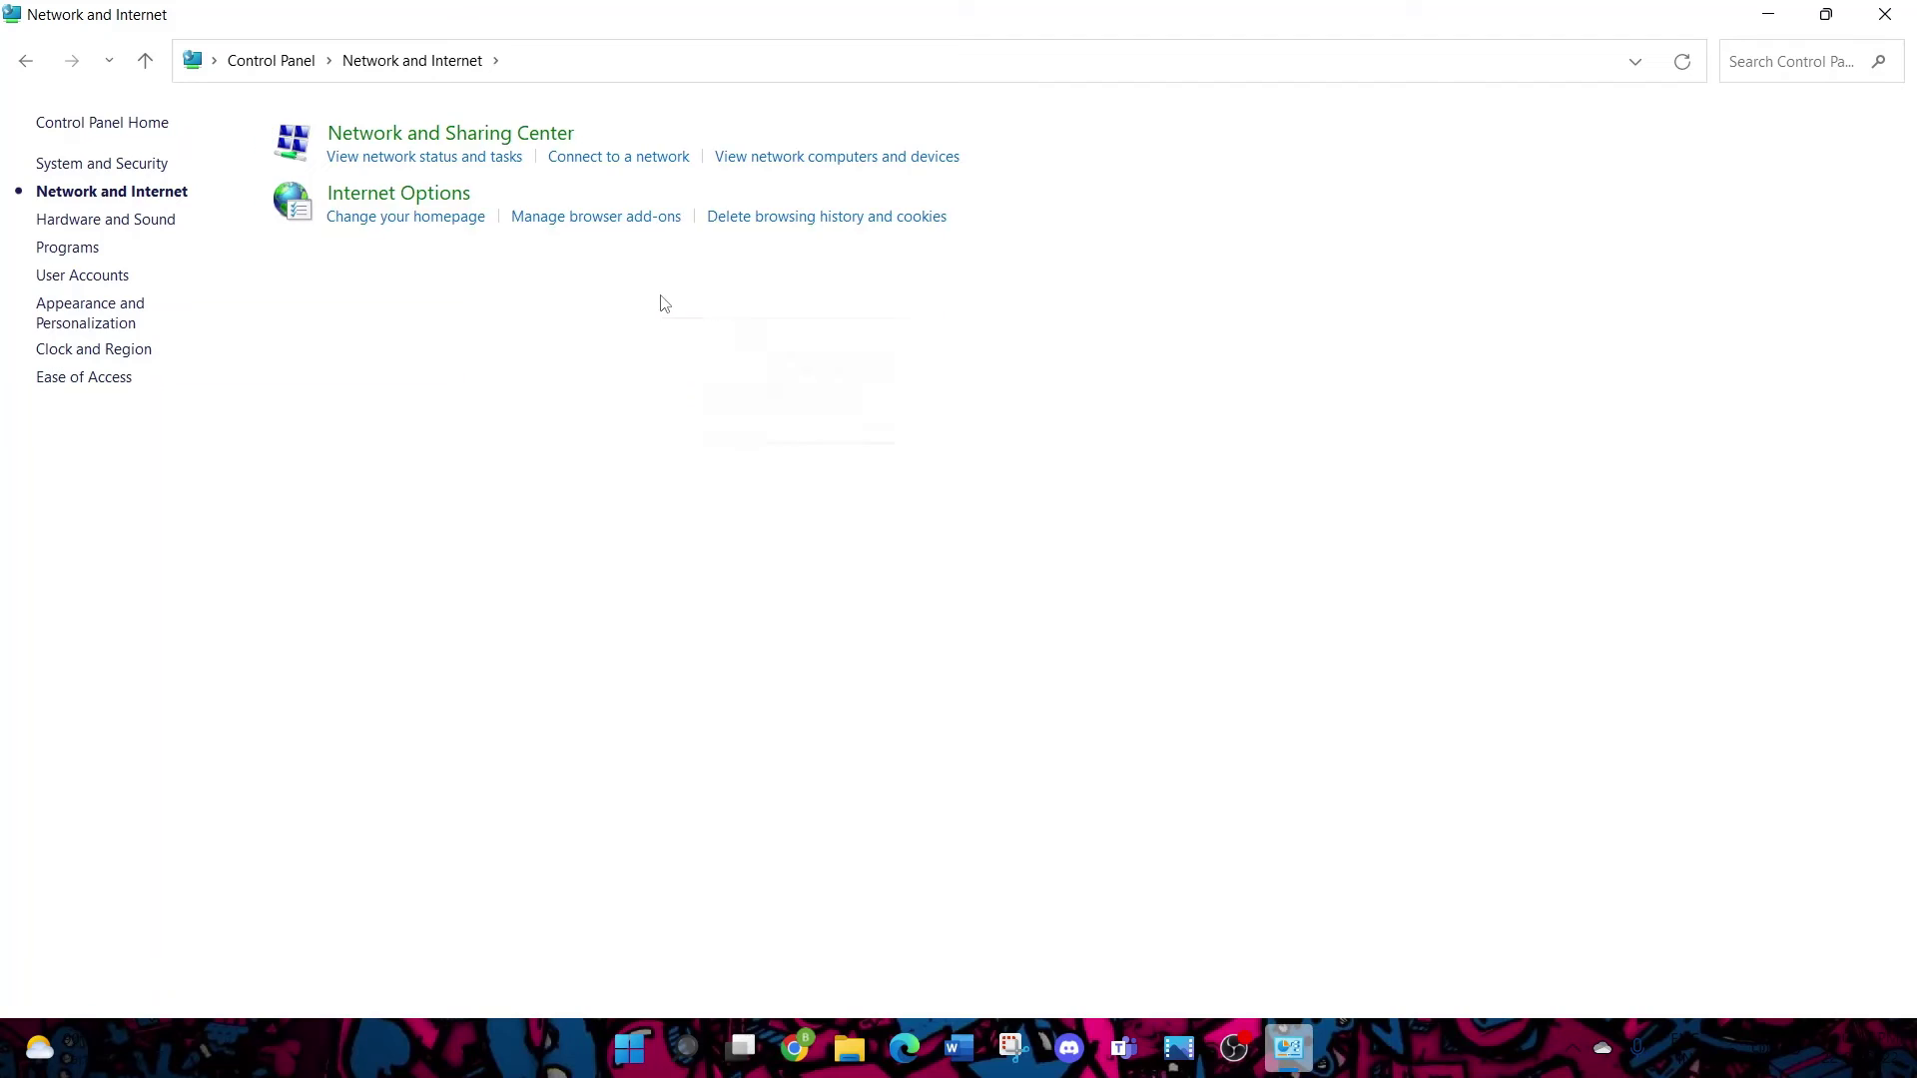
pyautogui.click(434, 134)
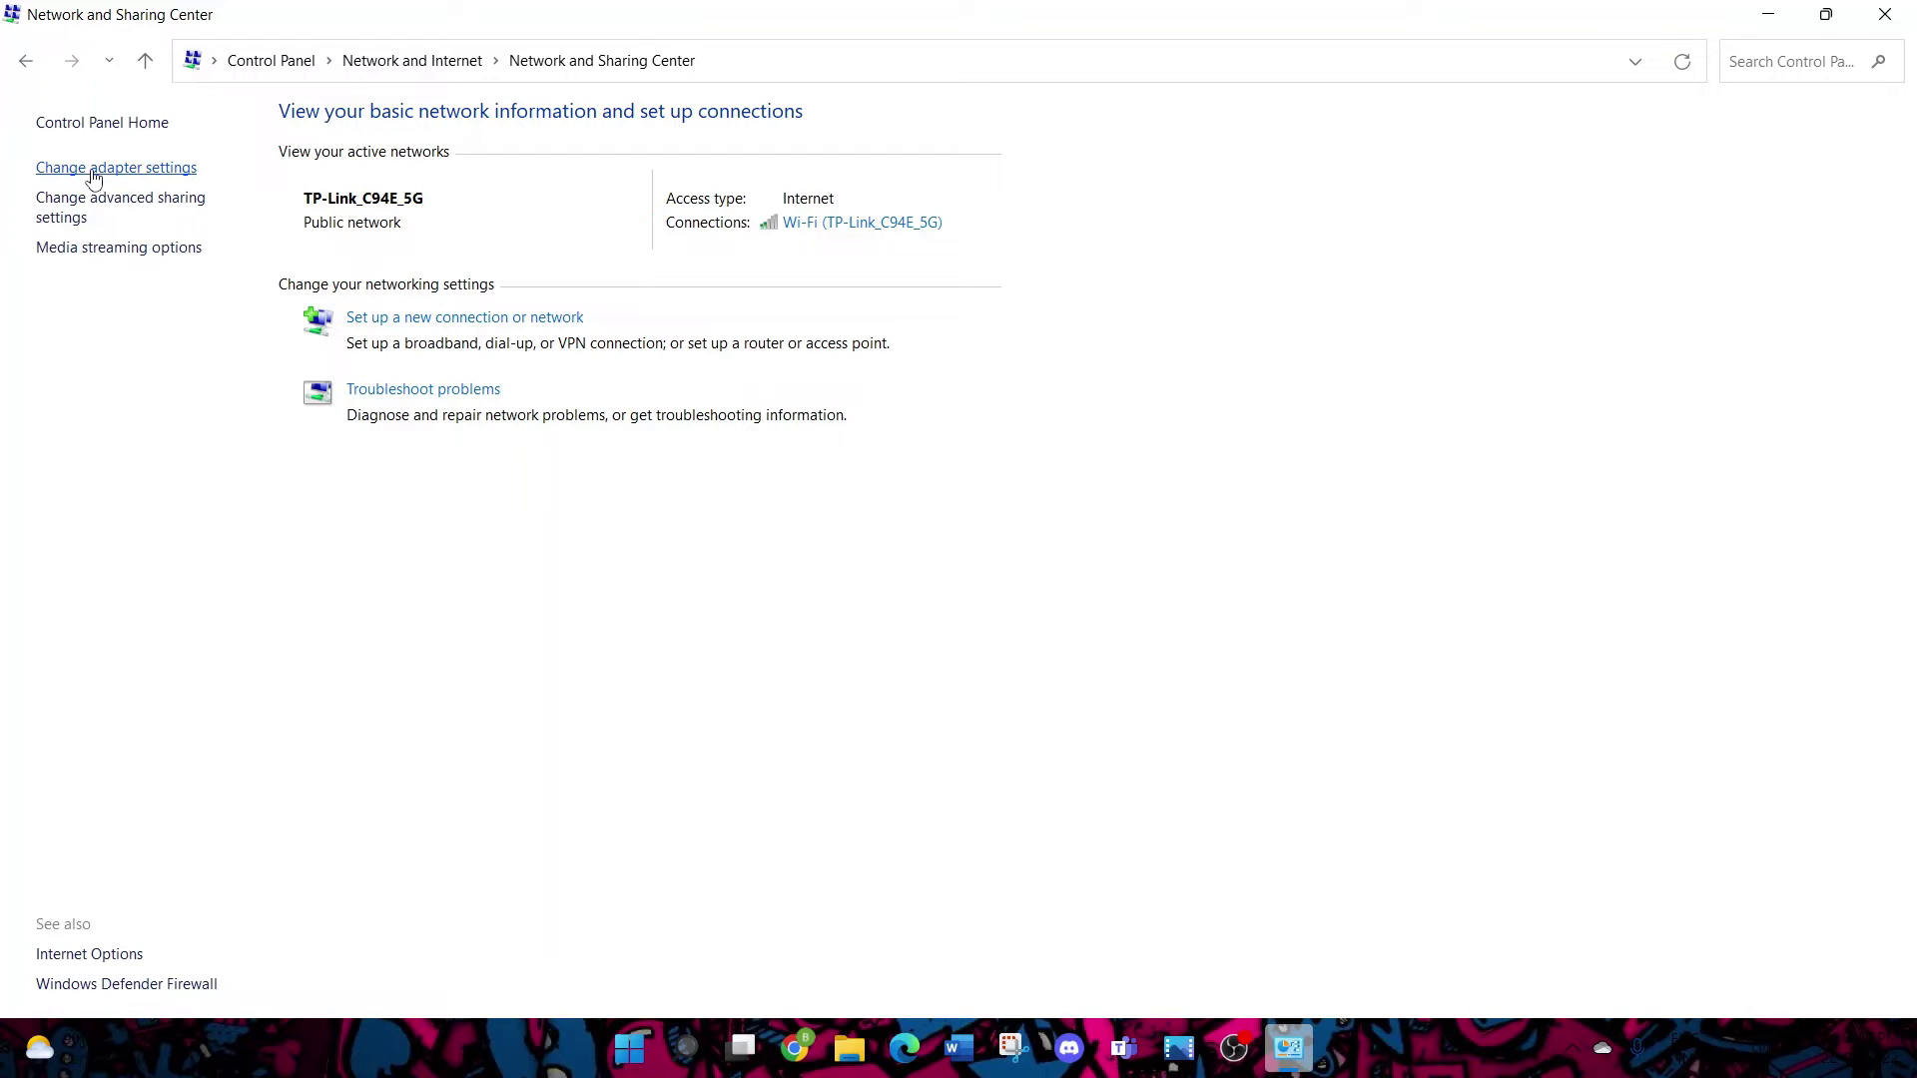
pyautogui.click(92, 174)
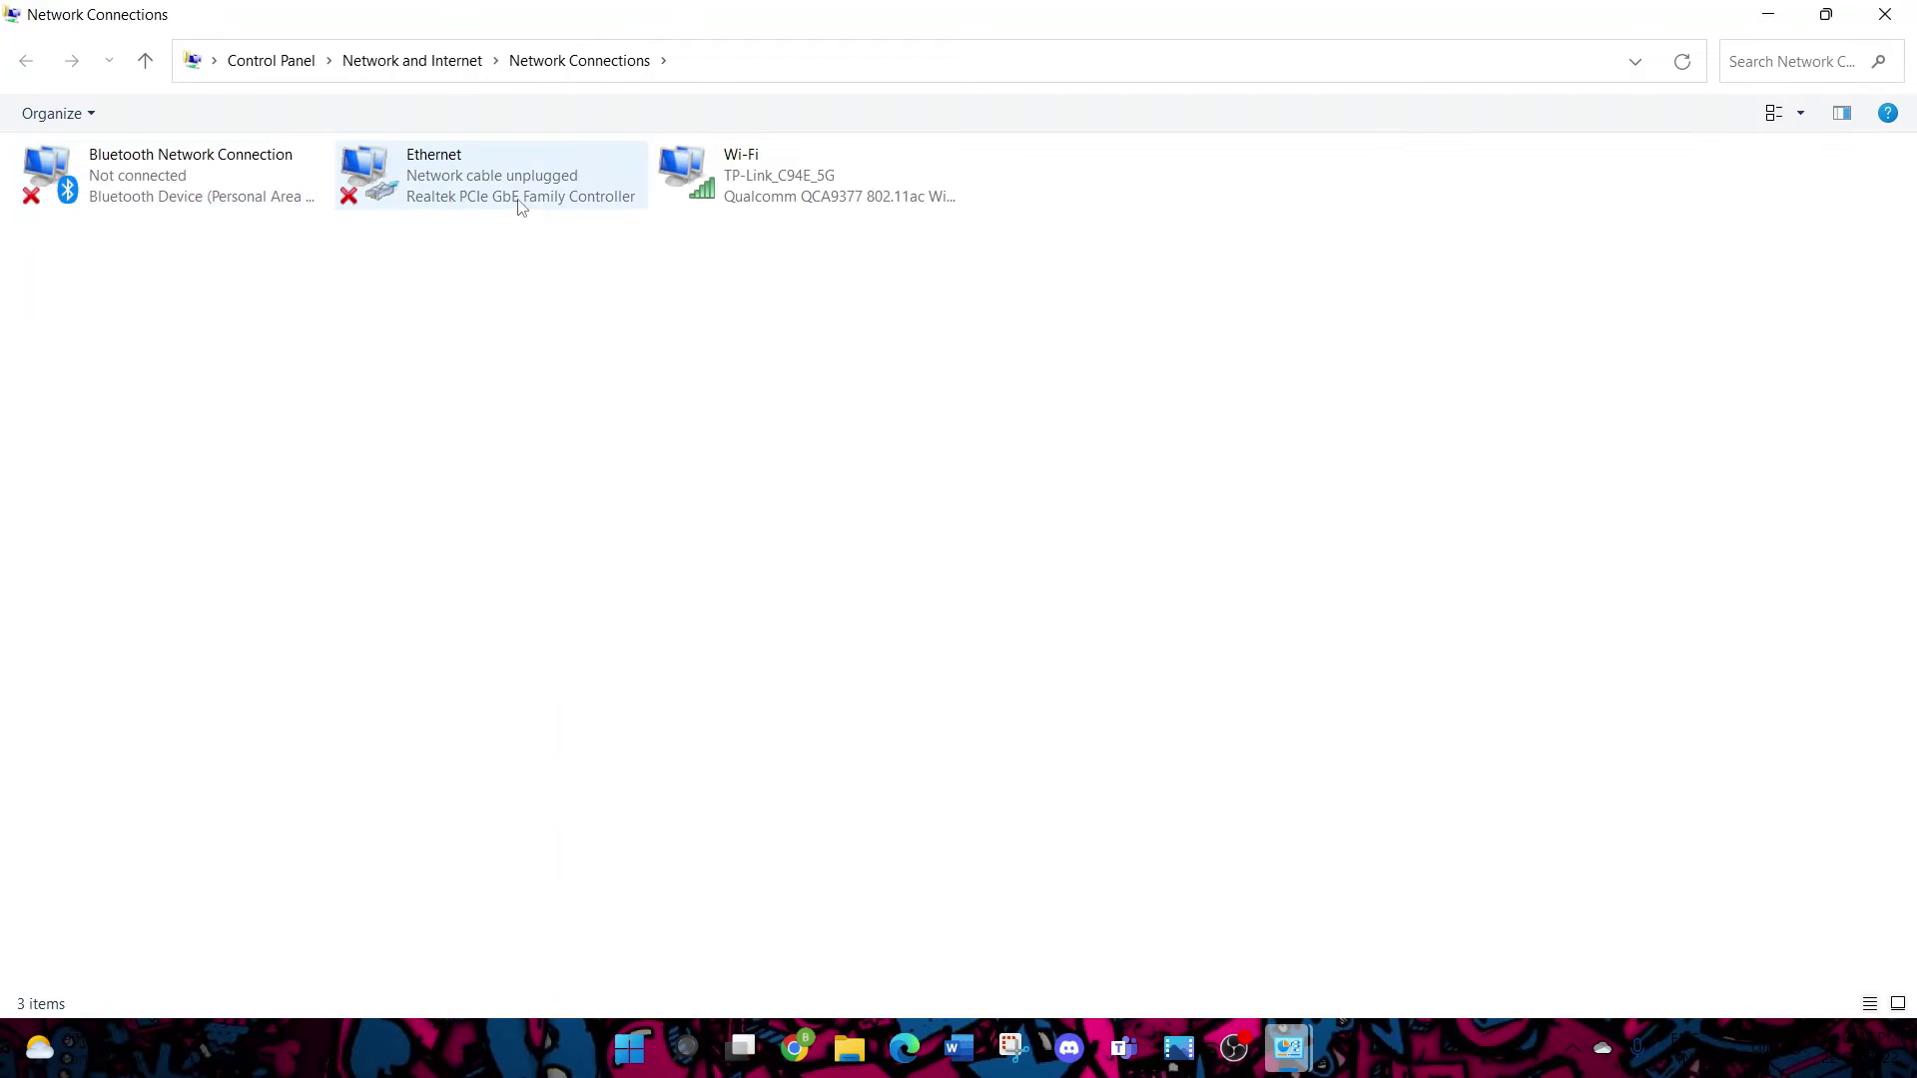
# Open the Internet Protocol Version 4 (TCP/IPv4) properties of the Wi-Fi connection
pyautogui.doubleClick(739, 165)
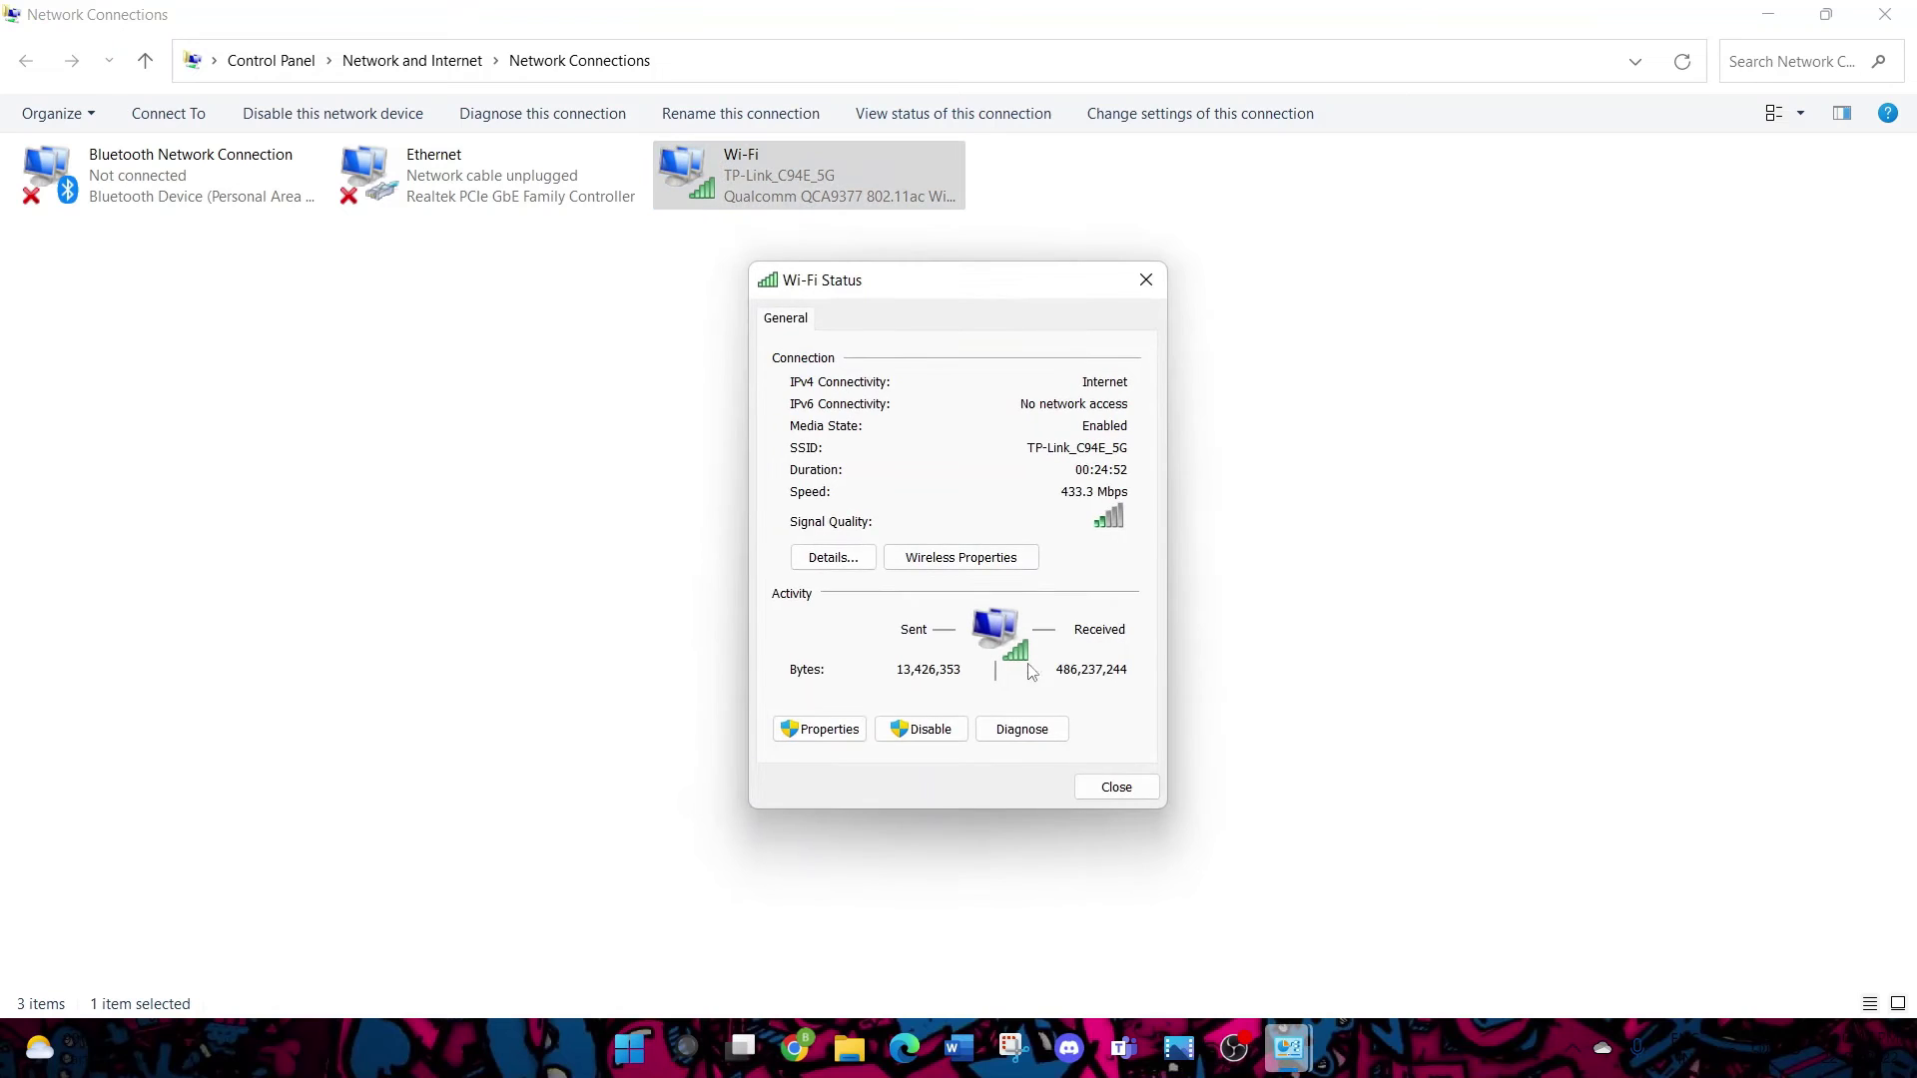
pyautogui.click(1116, 787)
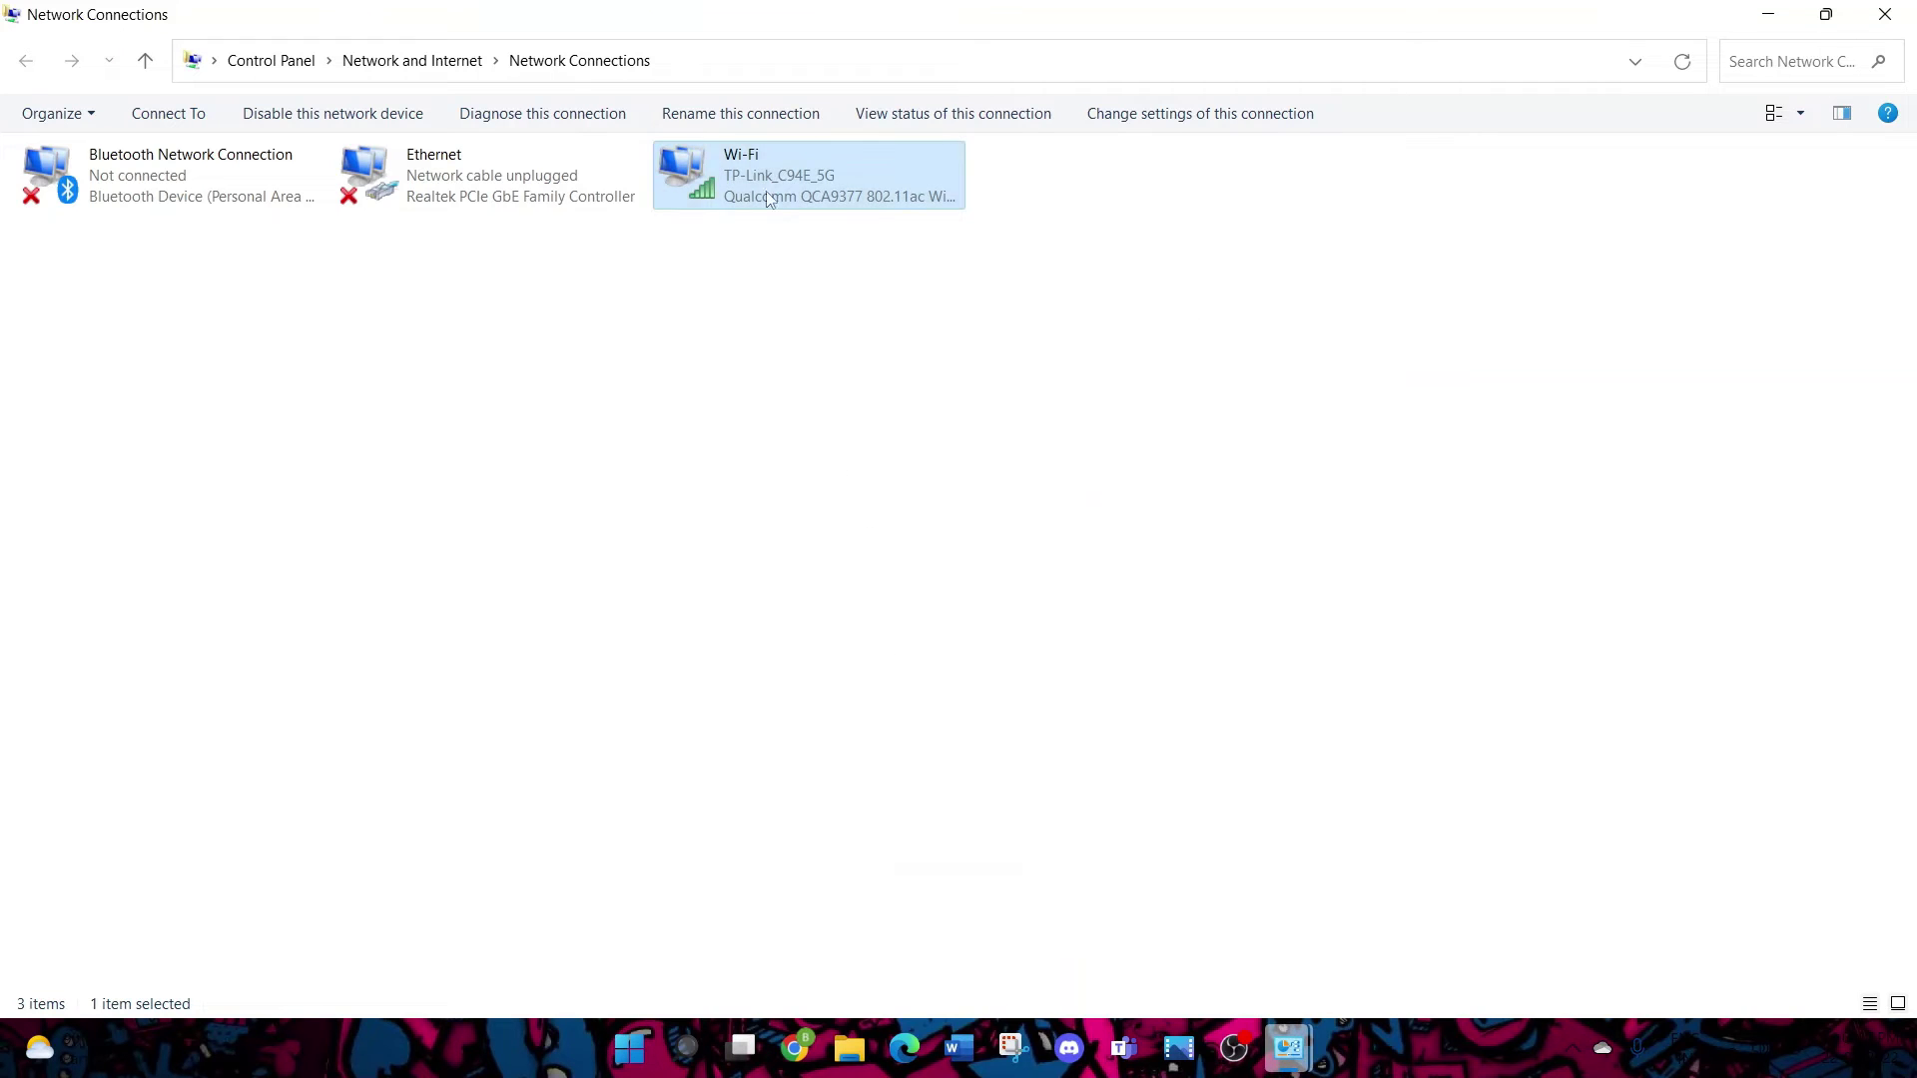
pyautogui.rightClick(739, 165)
pyautogui.click(848, 431)
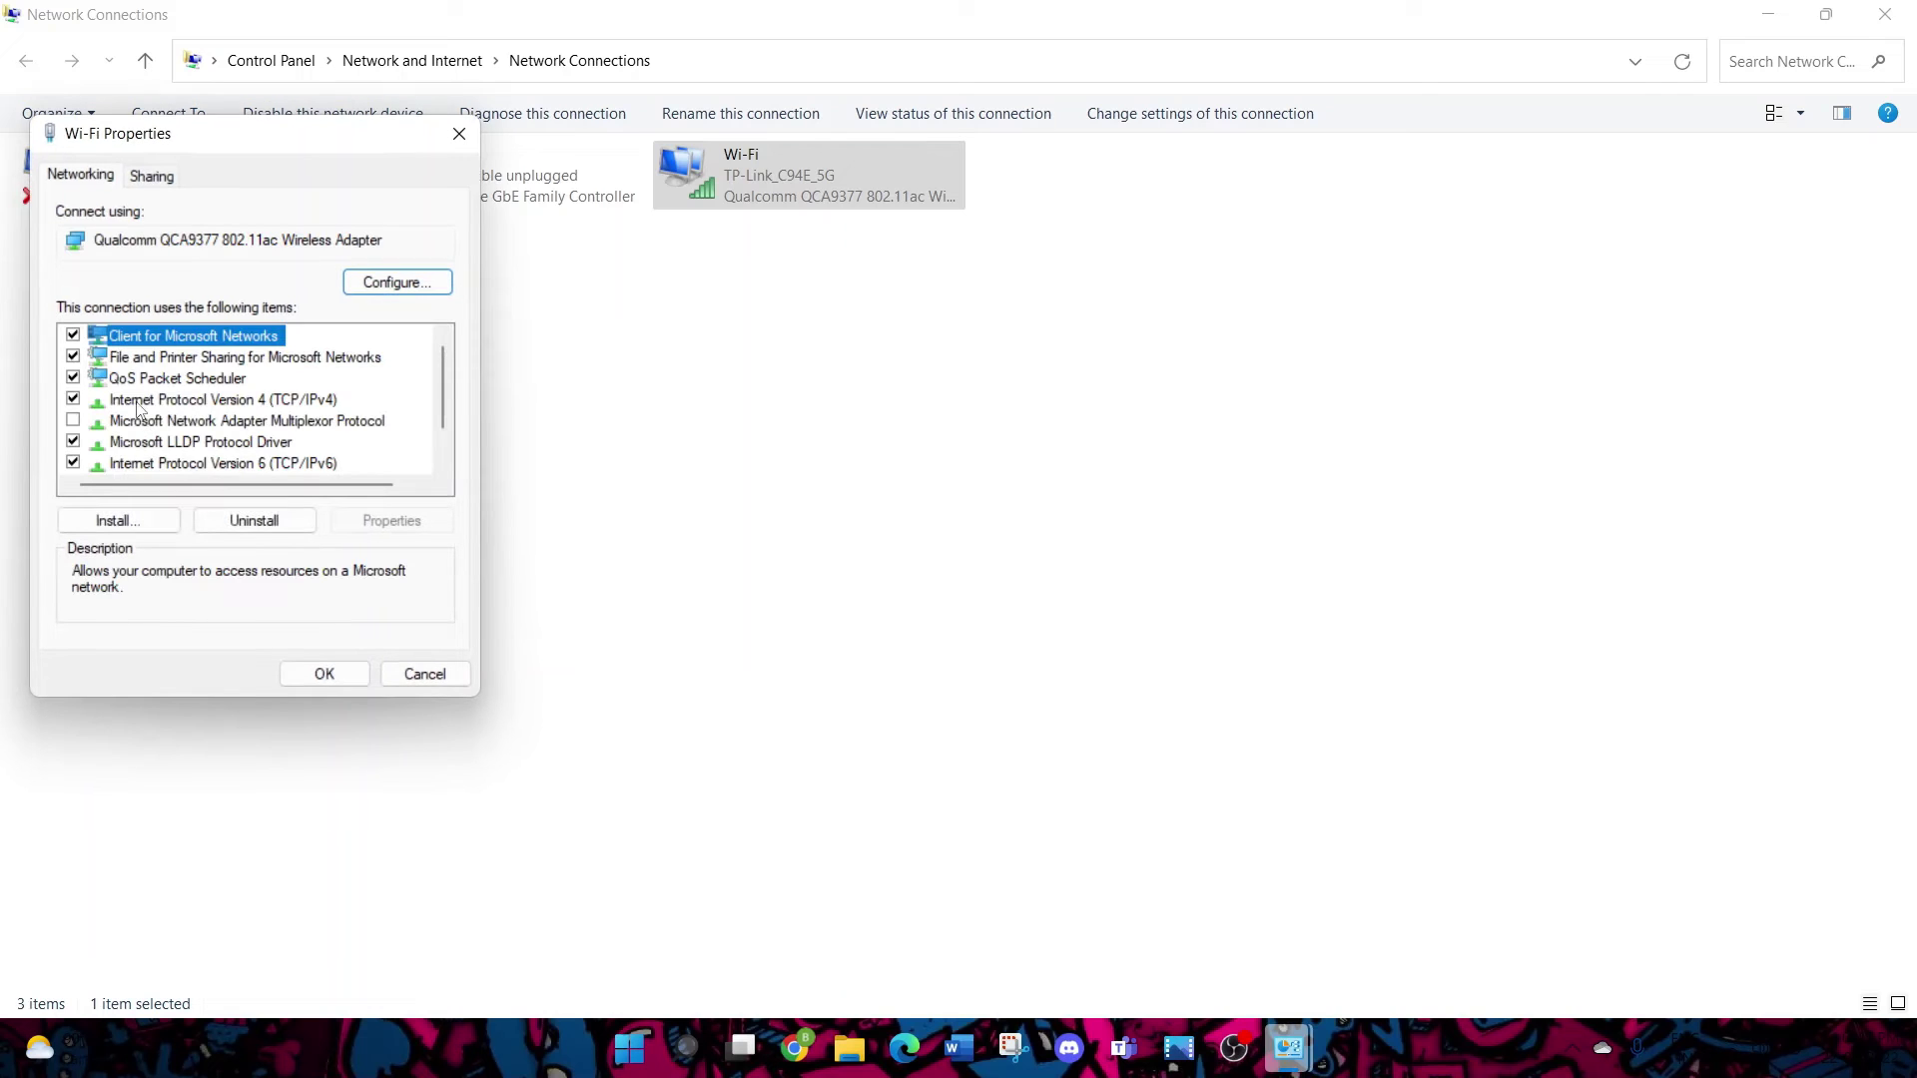
pyautogui.click(147, 402)
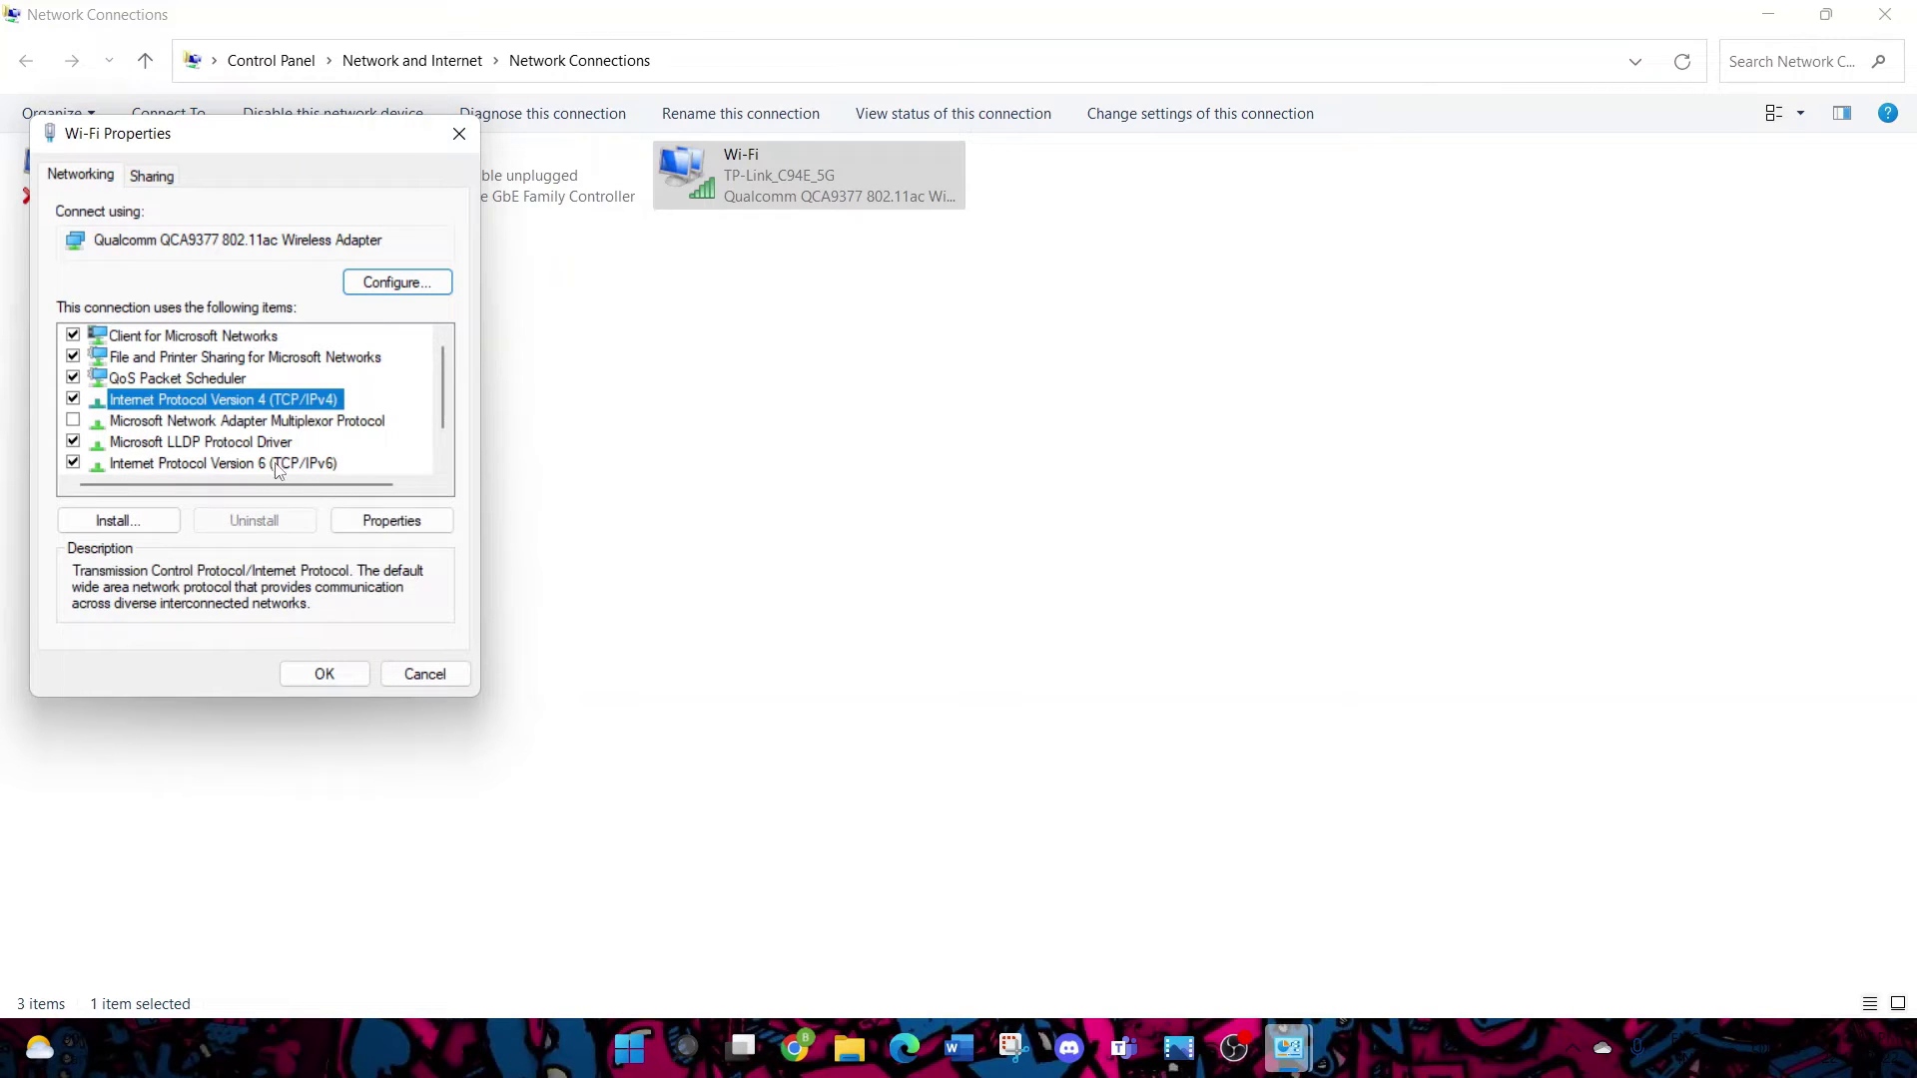
pyautogui.click(378, 521)
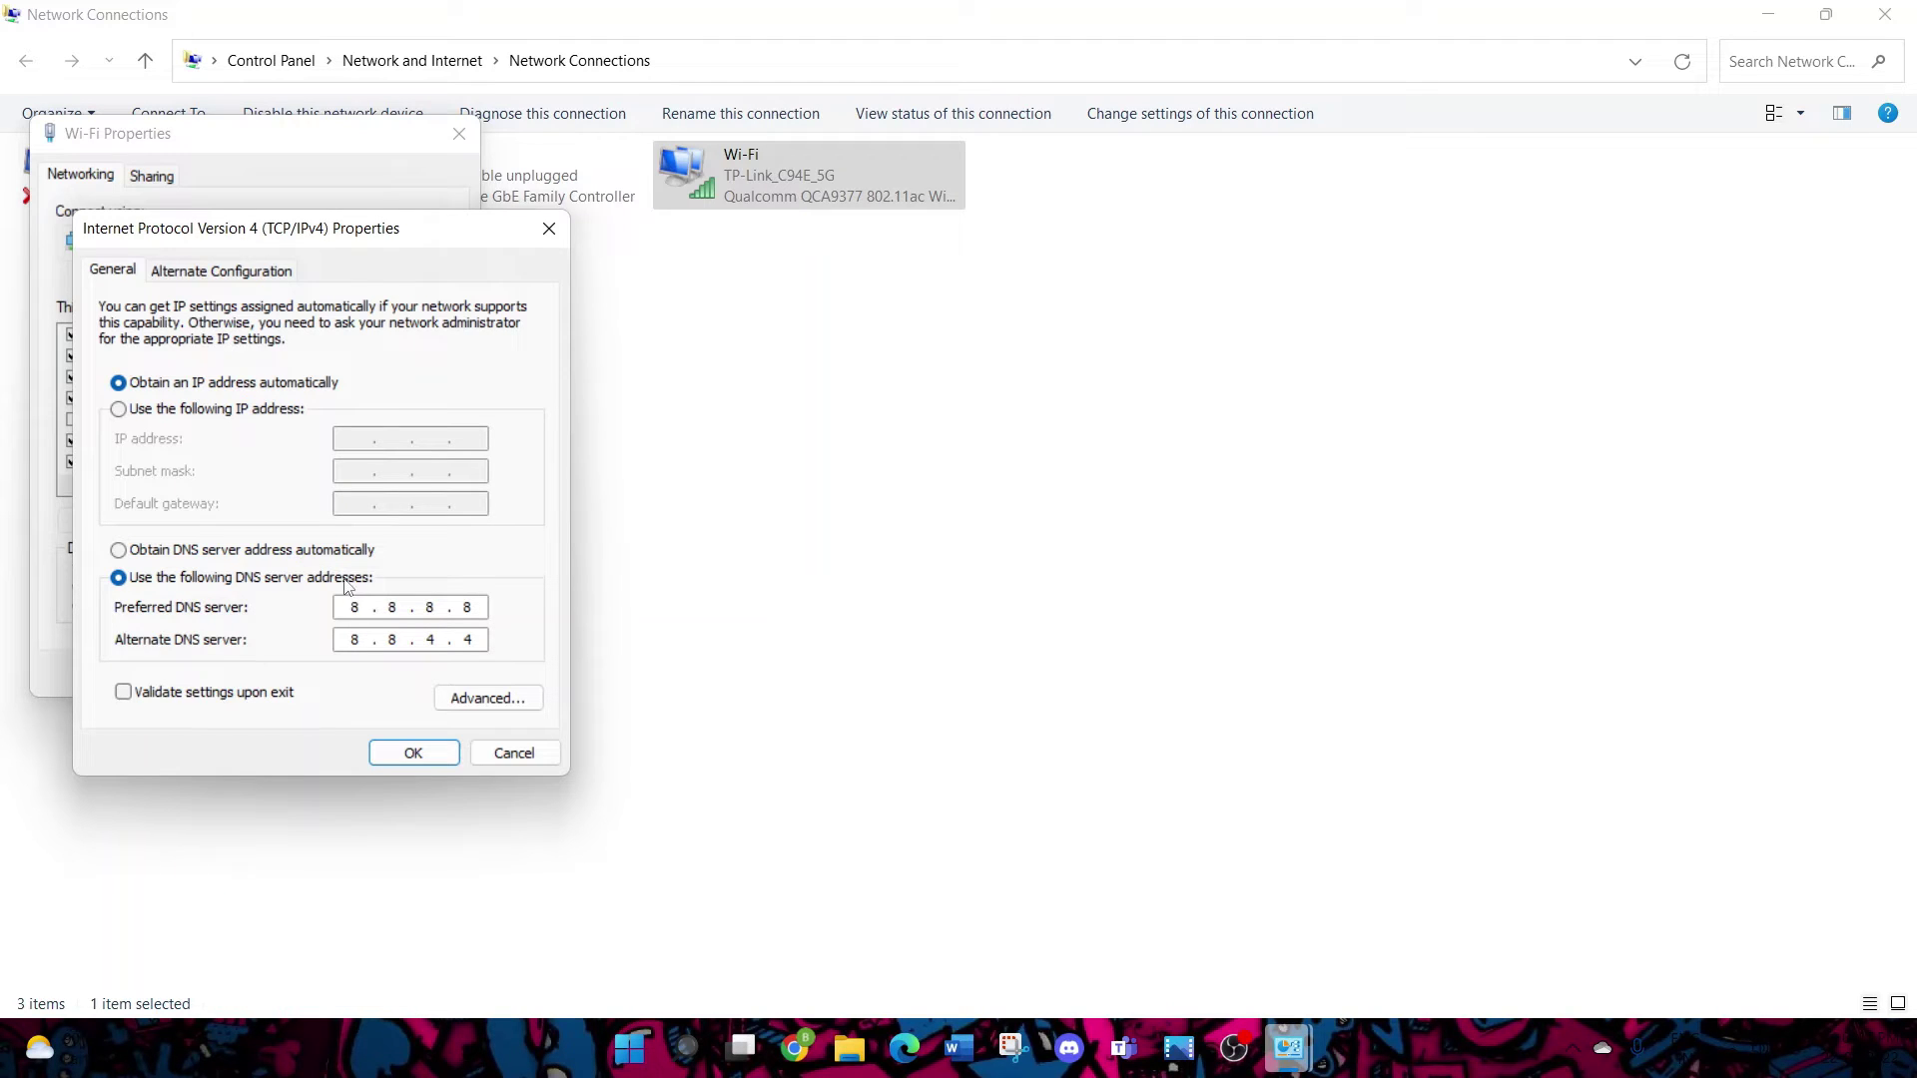
# Apply preferred DNS server 8.8.8.8 and alternate DNS server 8.8.4.4 to the Wi-Fi connection, and close the network settings
pyautogui.doubleClick(353, 606)
pyautogui.click(365, 603)
pyautogui.click(417, 755)
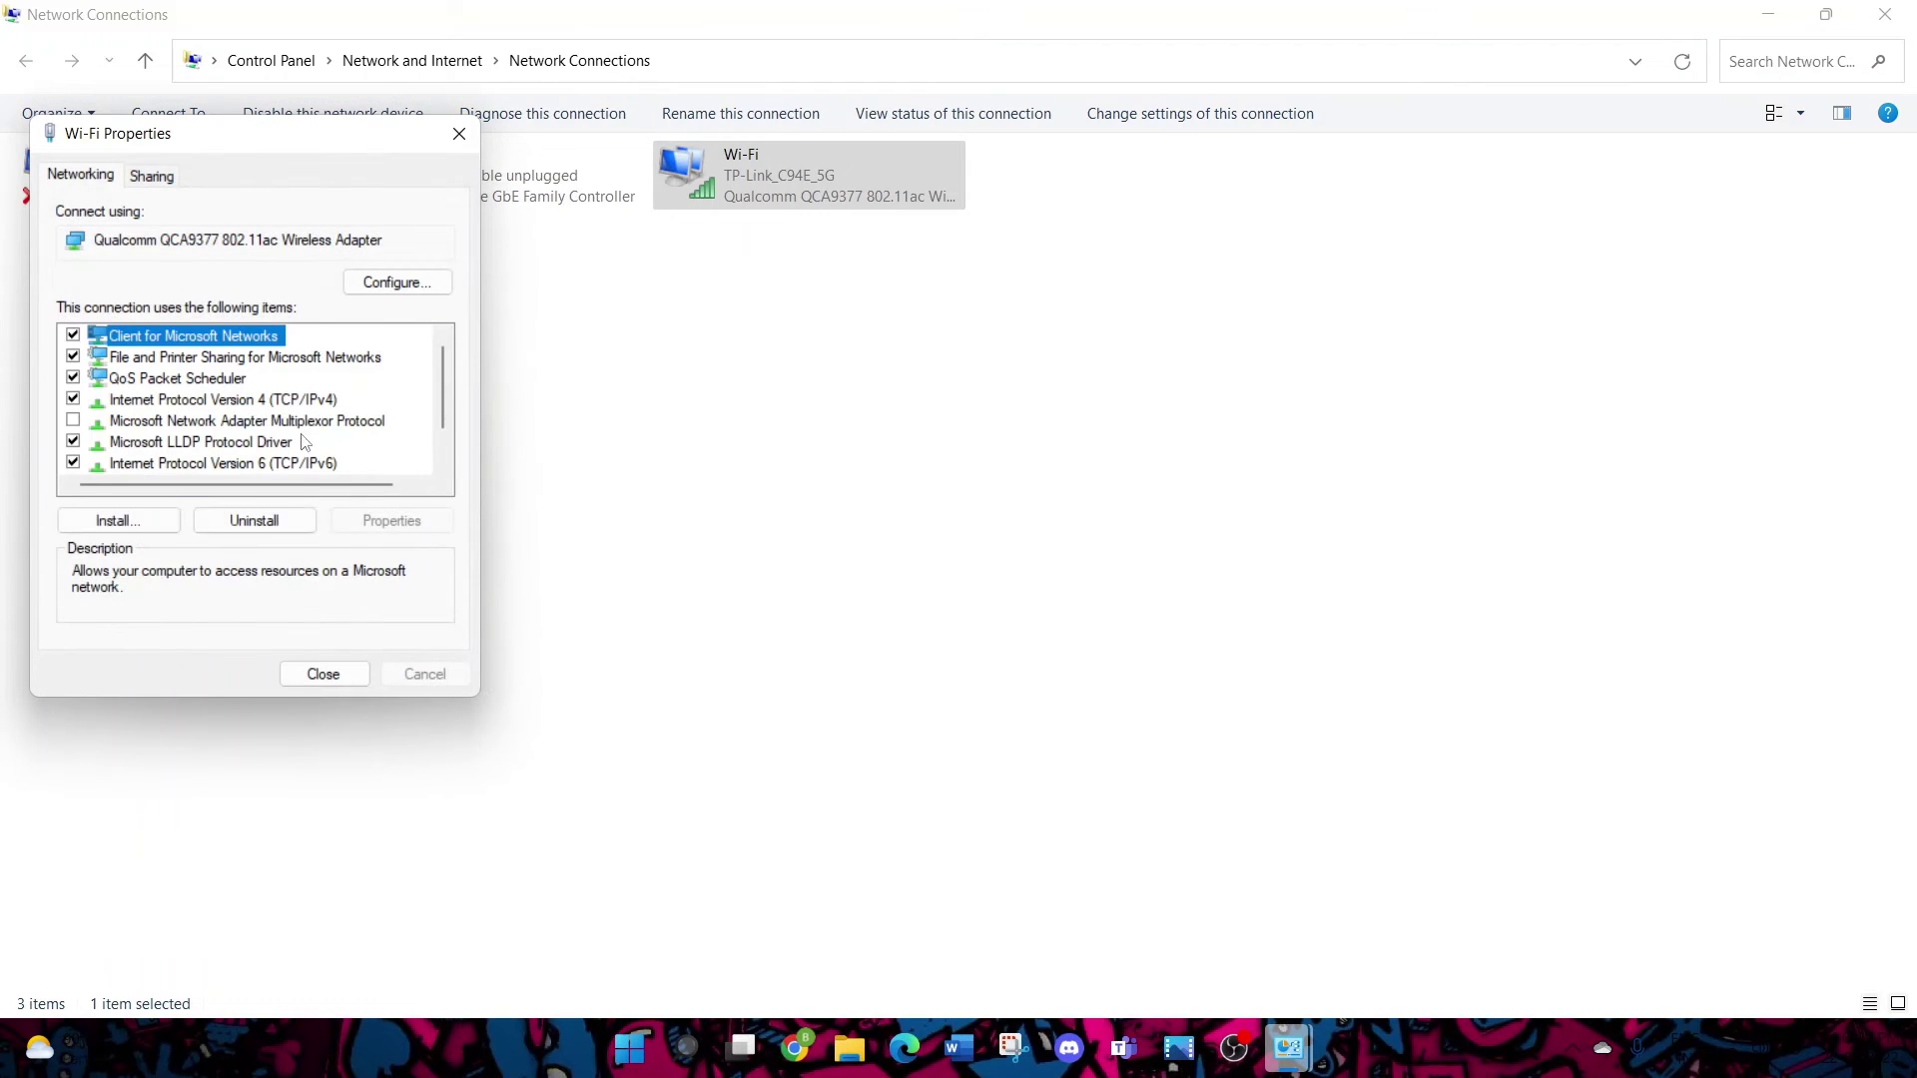
pyautogui.click(322, 674)
pyautogui.click(745, 470)
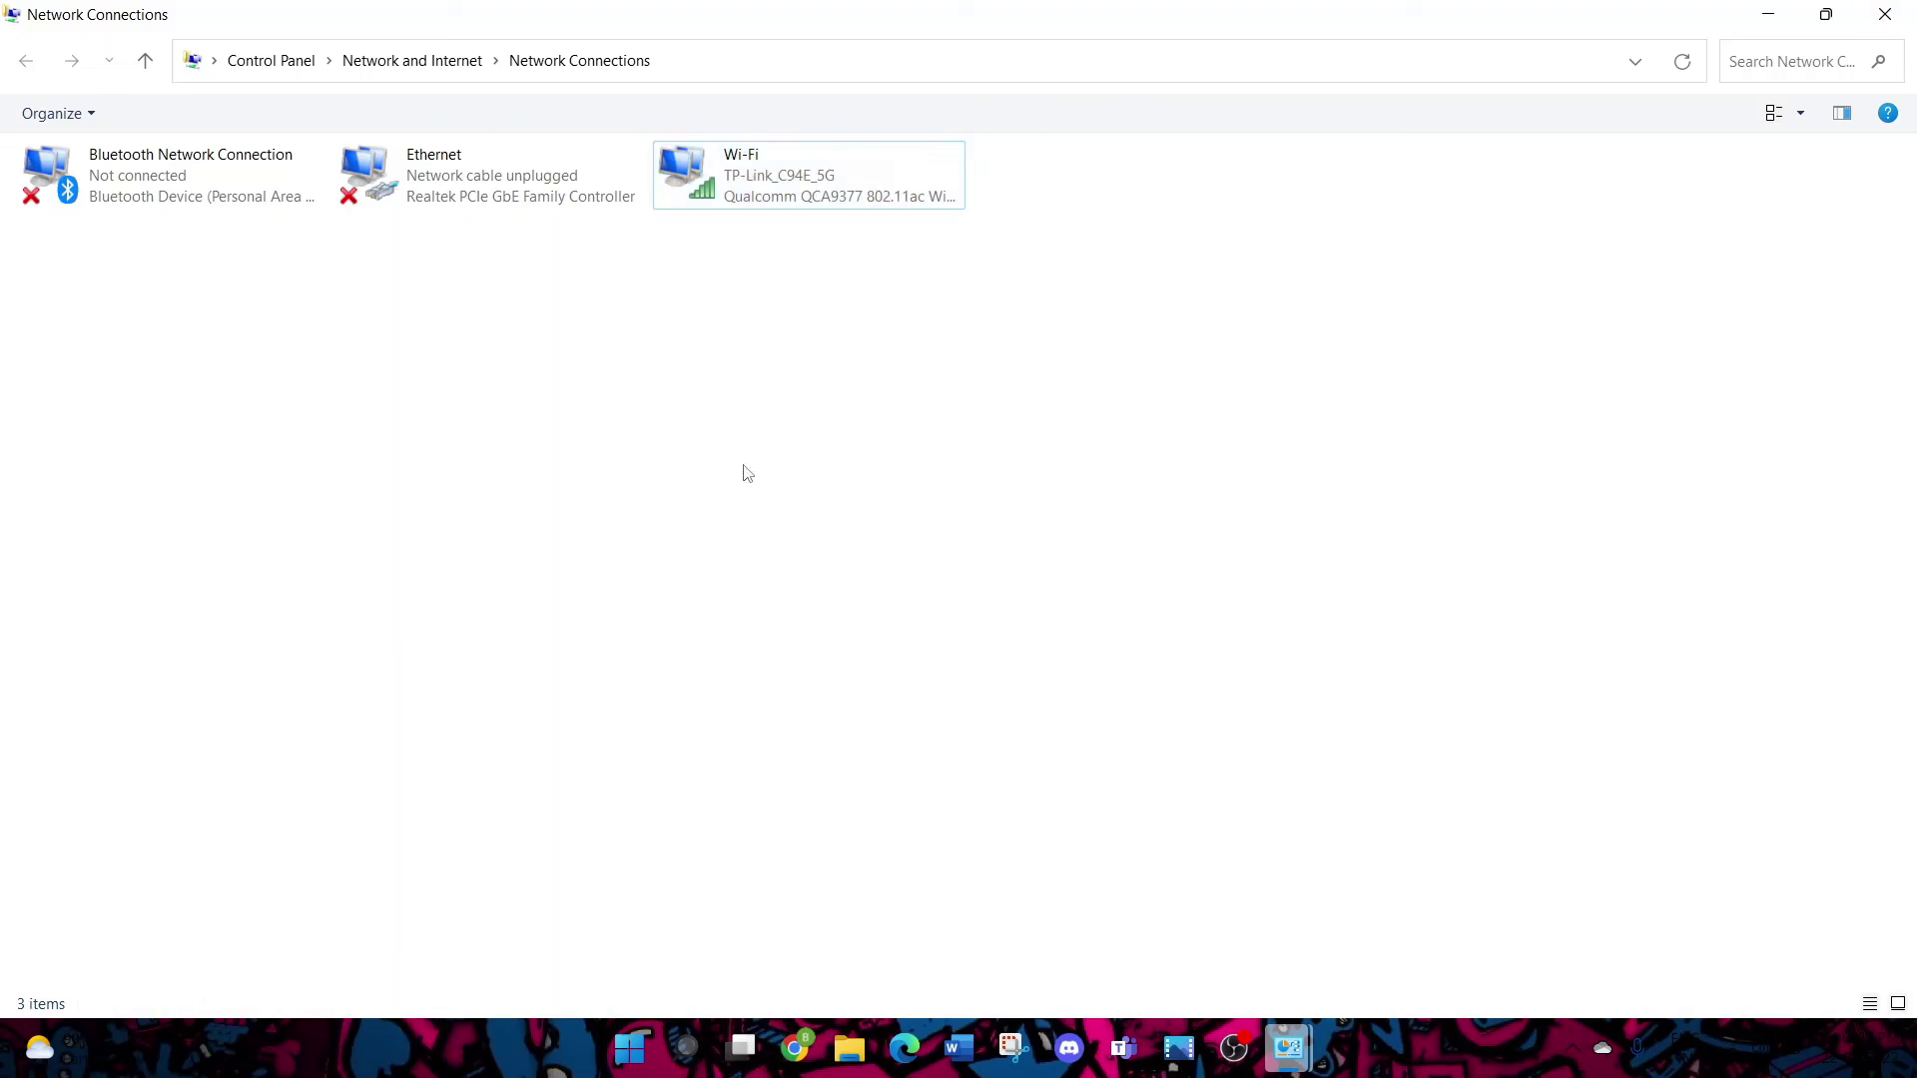
pyautogui.click(1885, 14)
pyautogui.click(1885, 14)
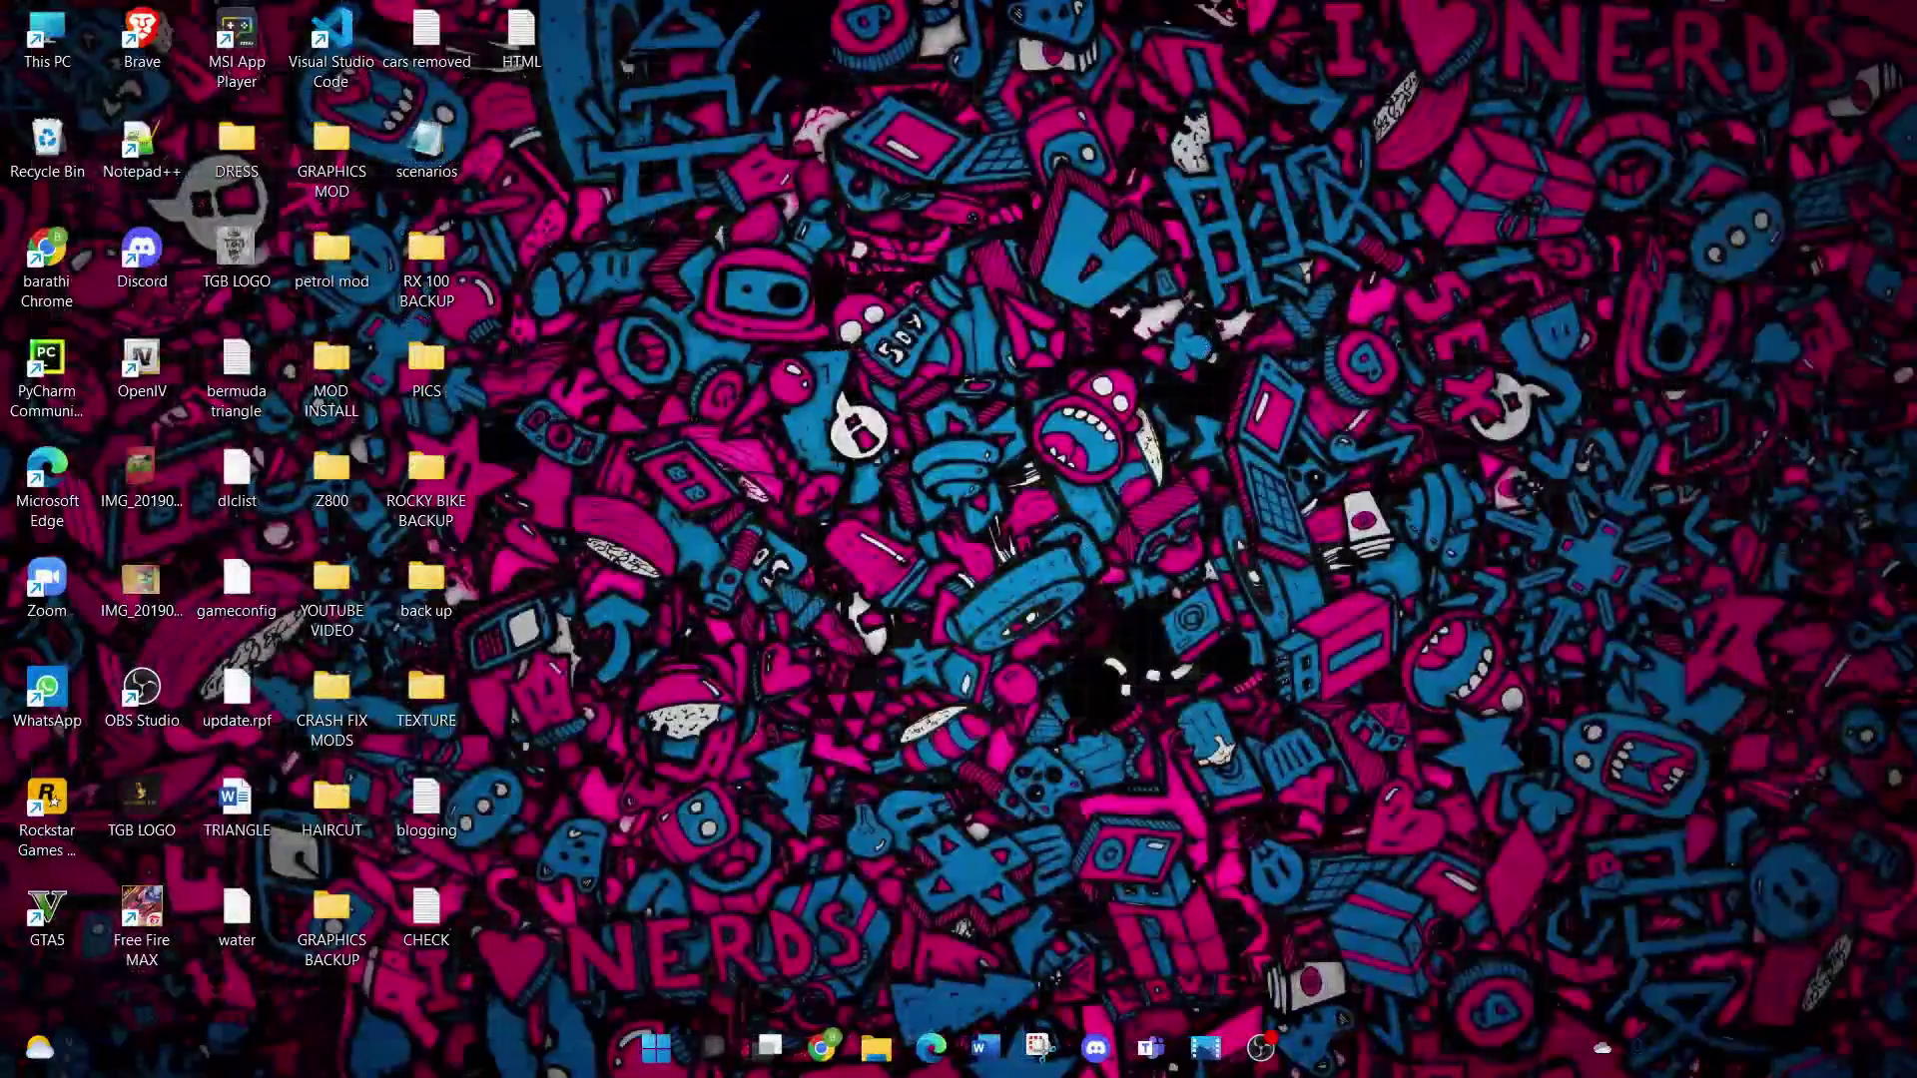
# Switch to Chrome and search Google for "rockstar game launcher download" in a new tab
pyautogui.click(821, 1046)
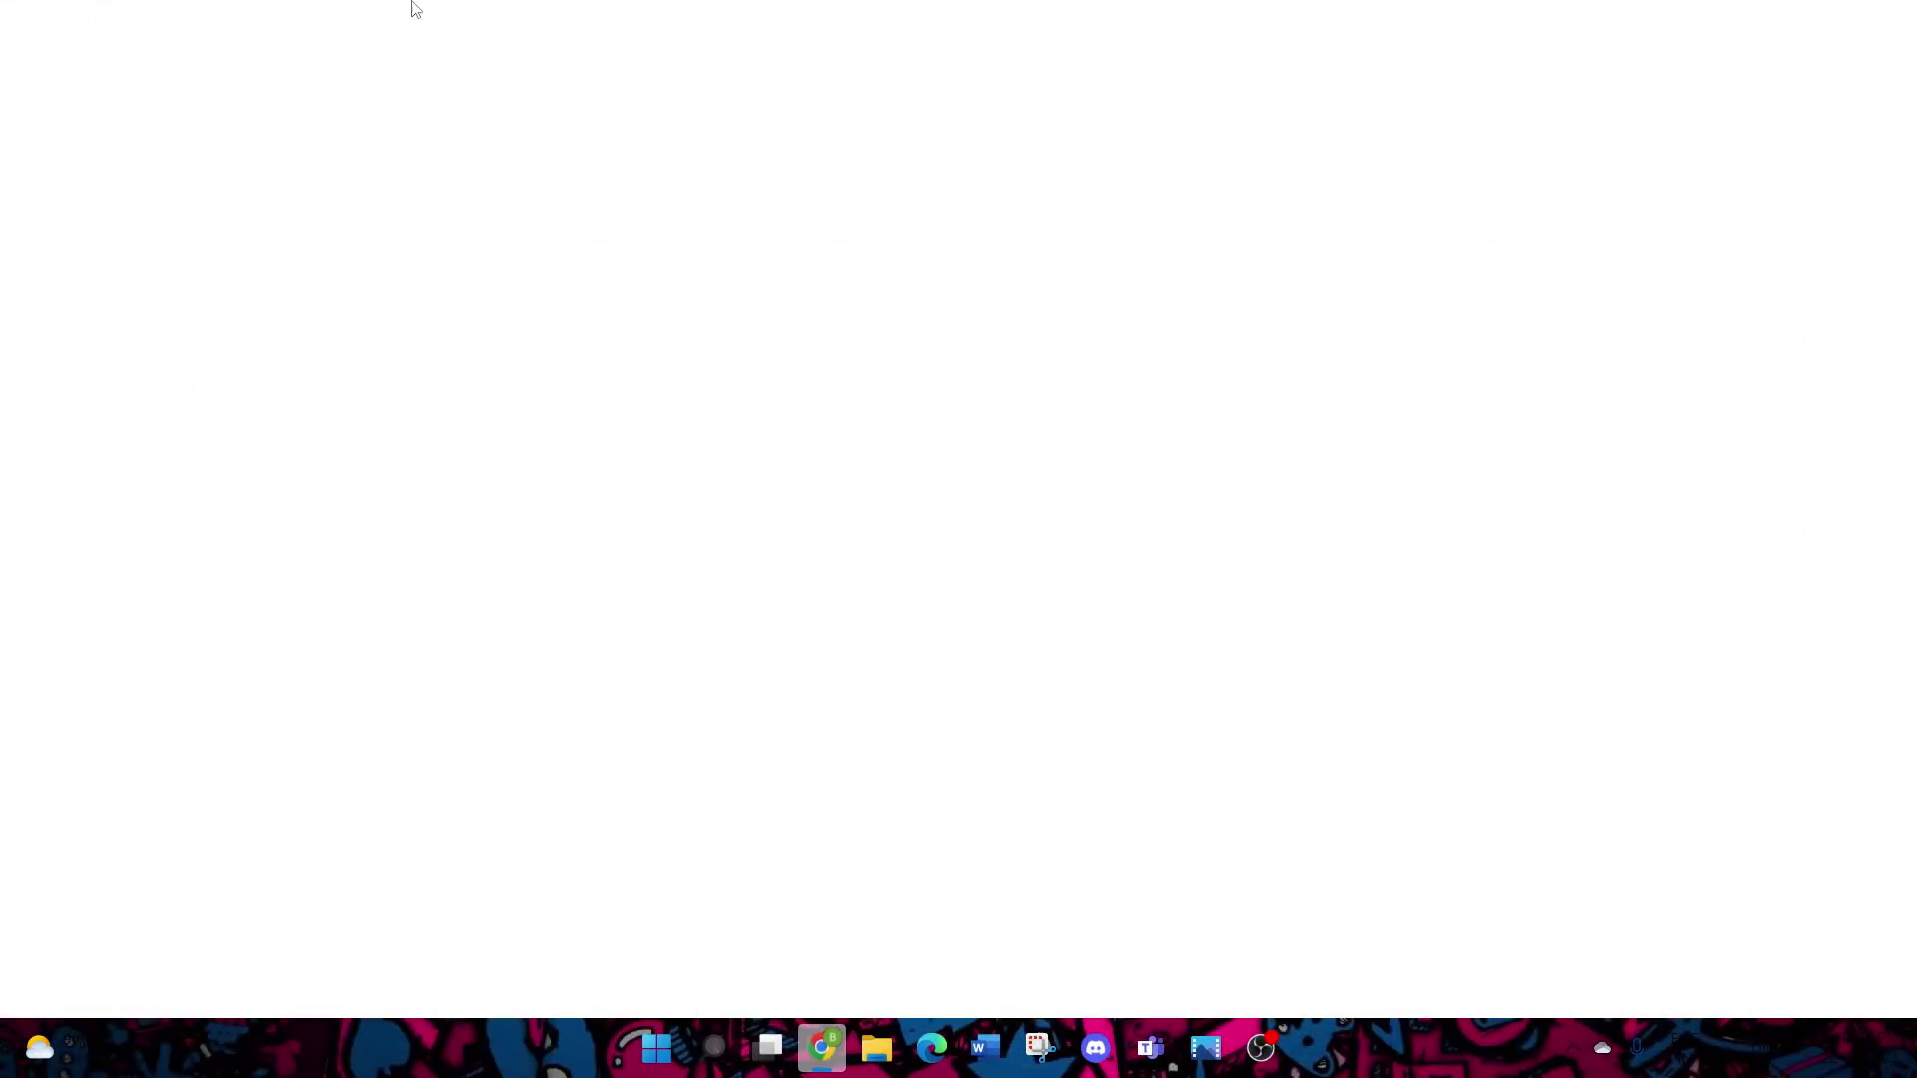
pyautogui.click(343, 23)
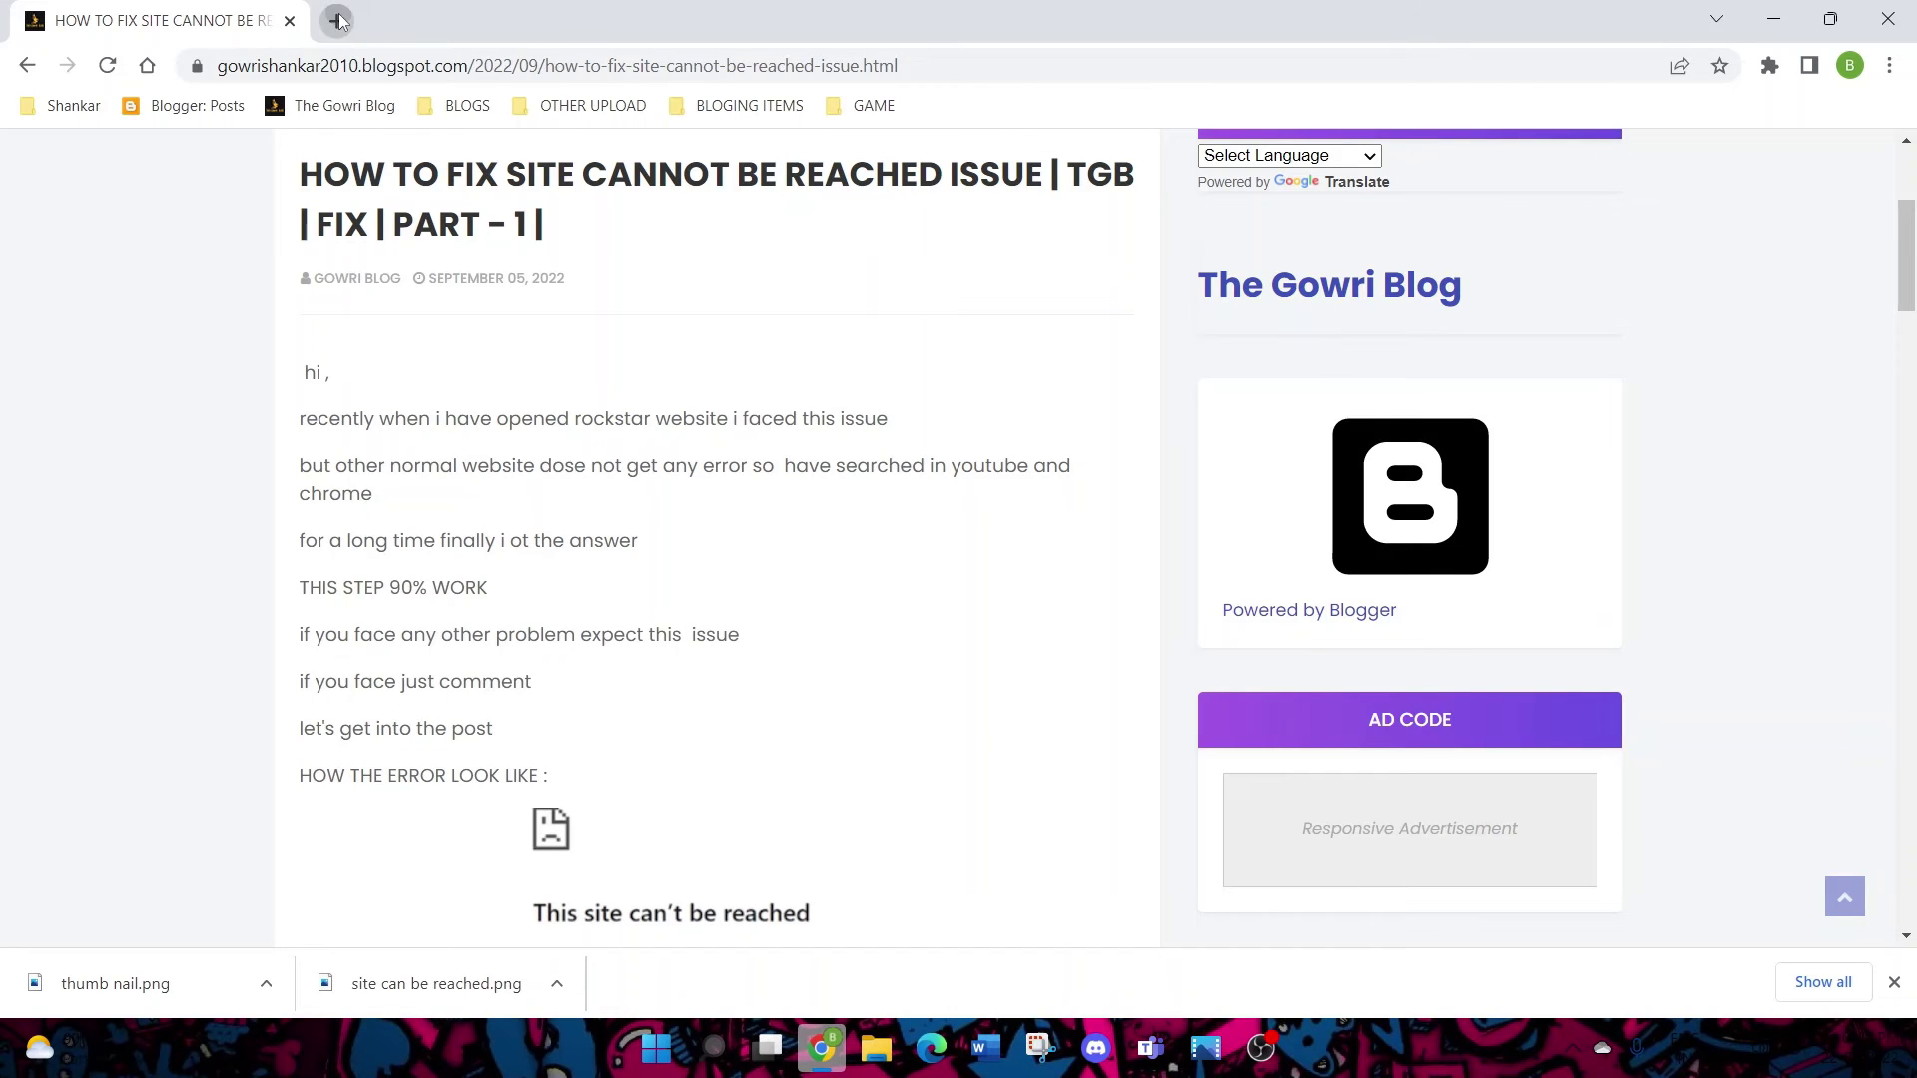
pyautogui.click(810, 515)
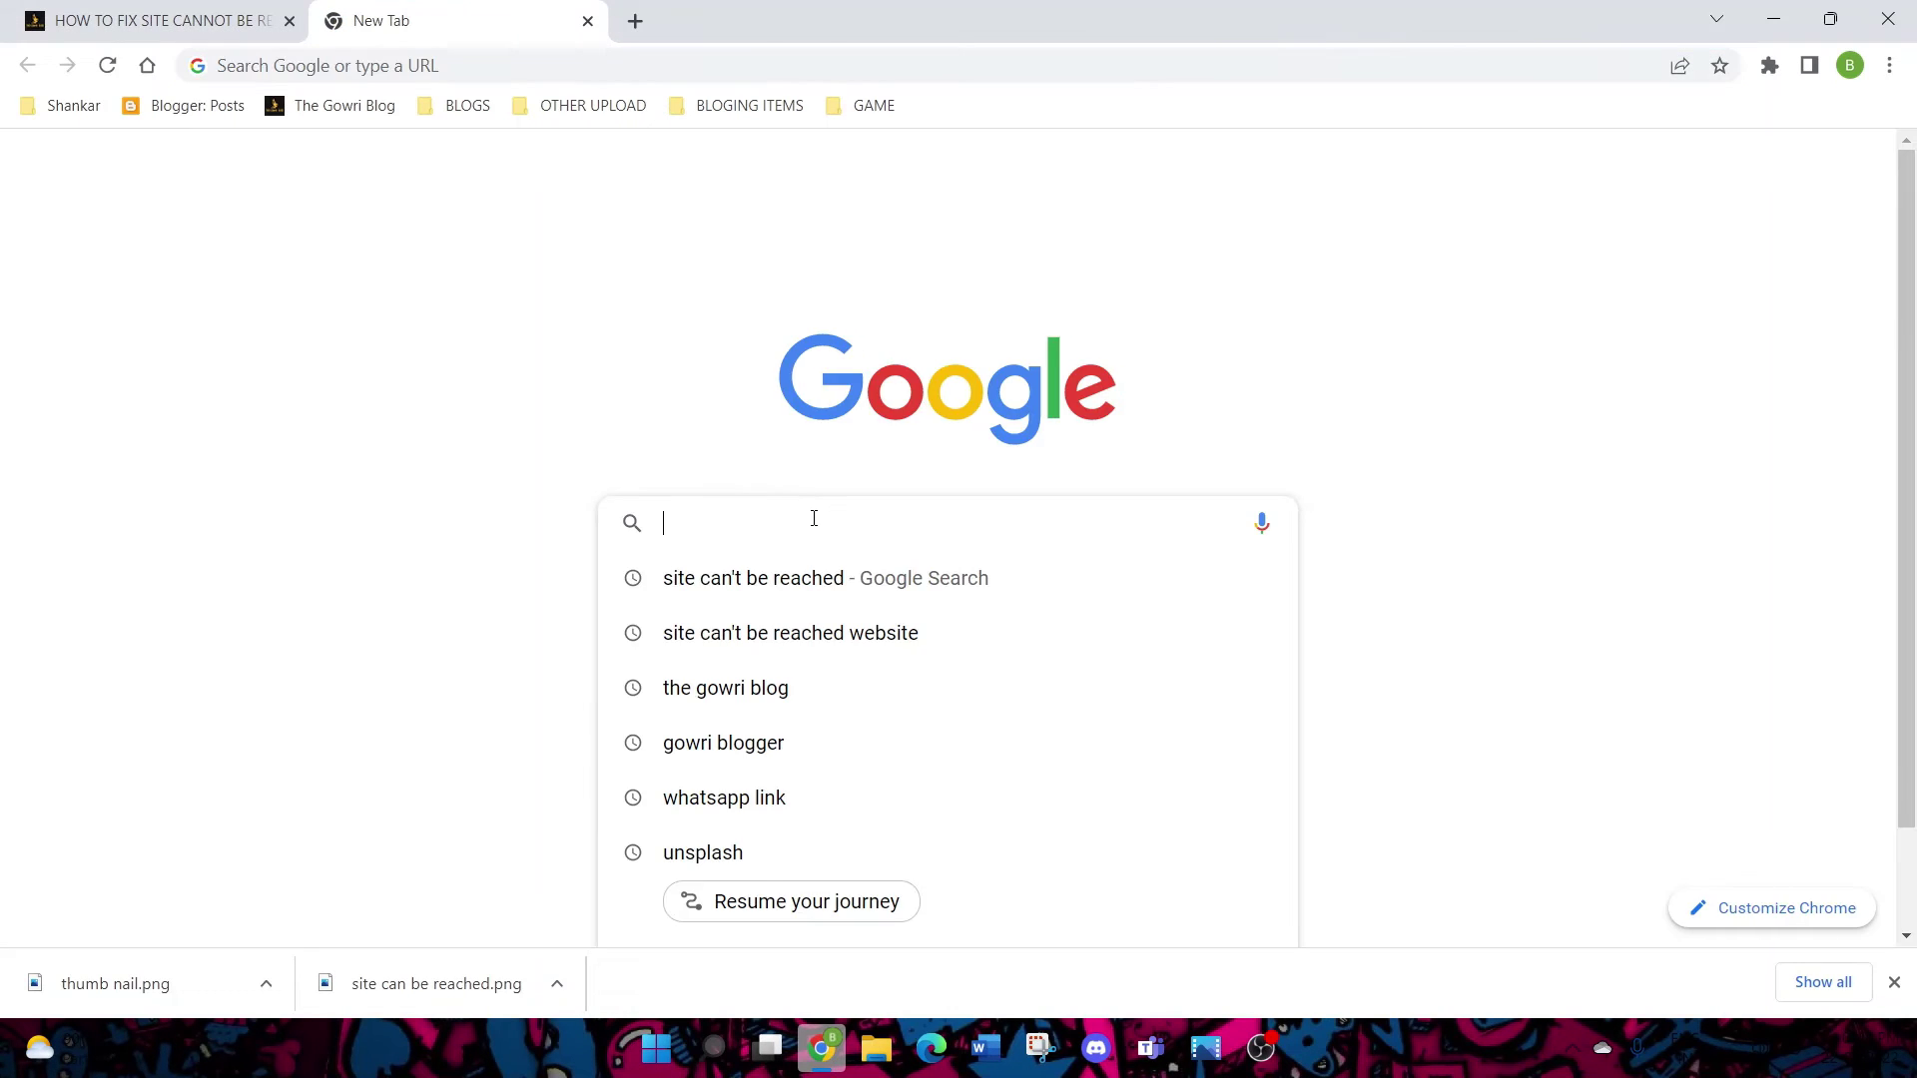
pyautogui.write('rockstar')
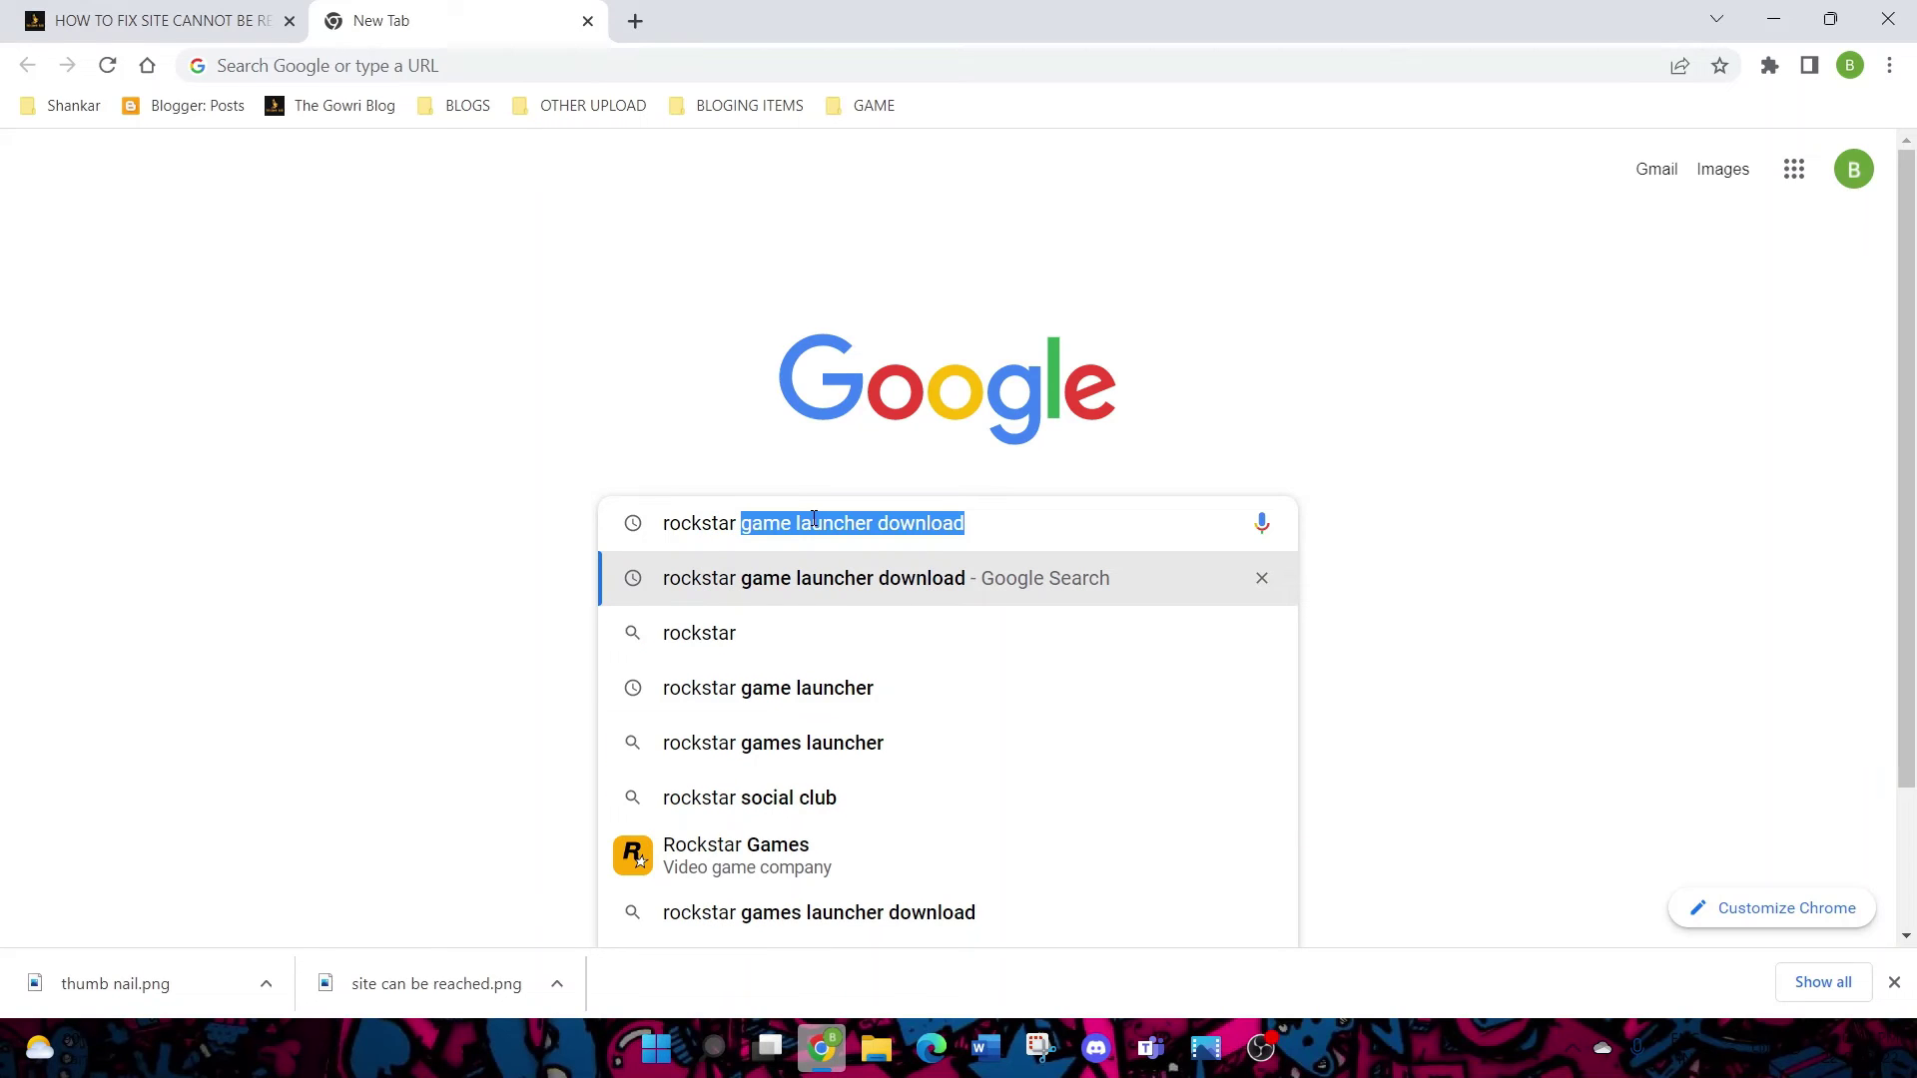
pyautogui.press('Return')
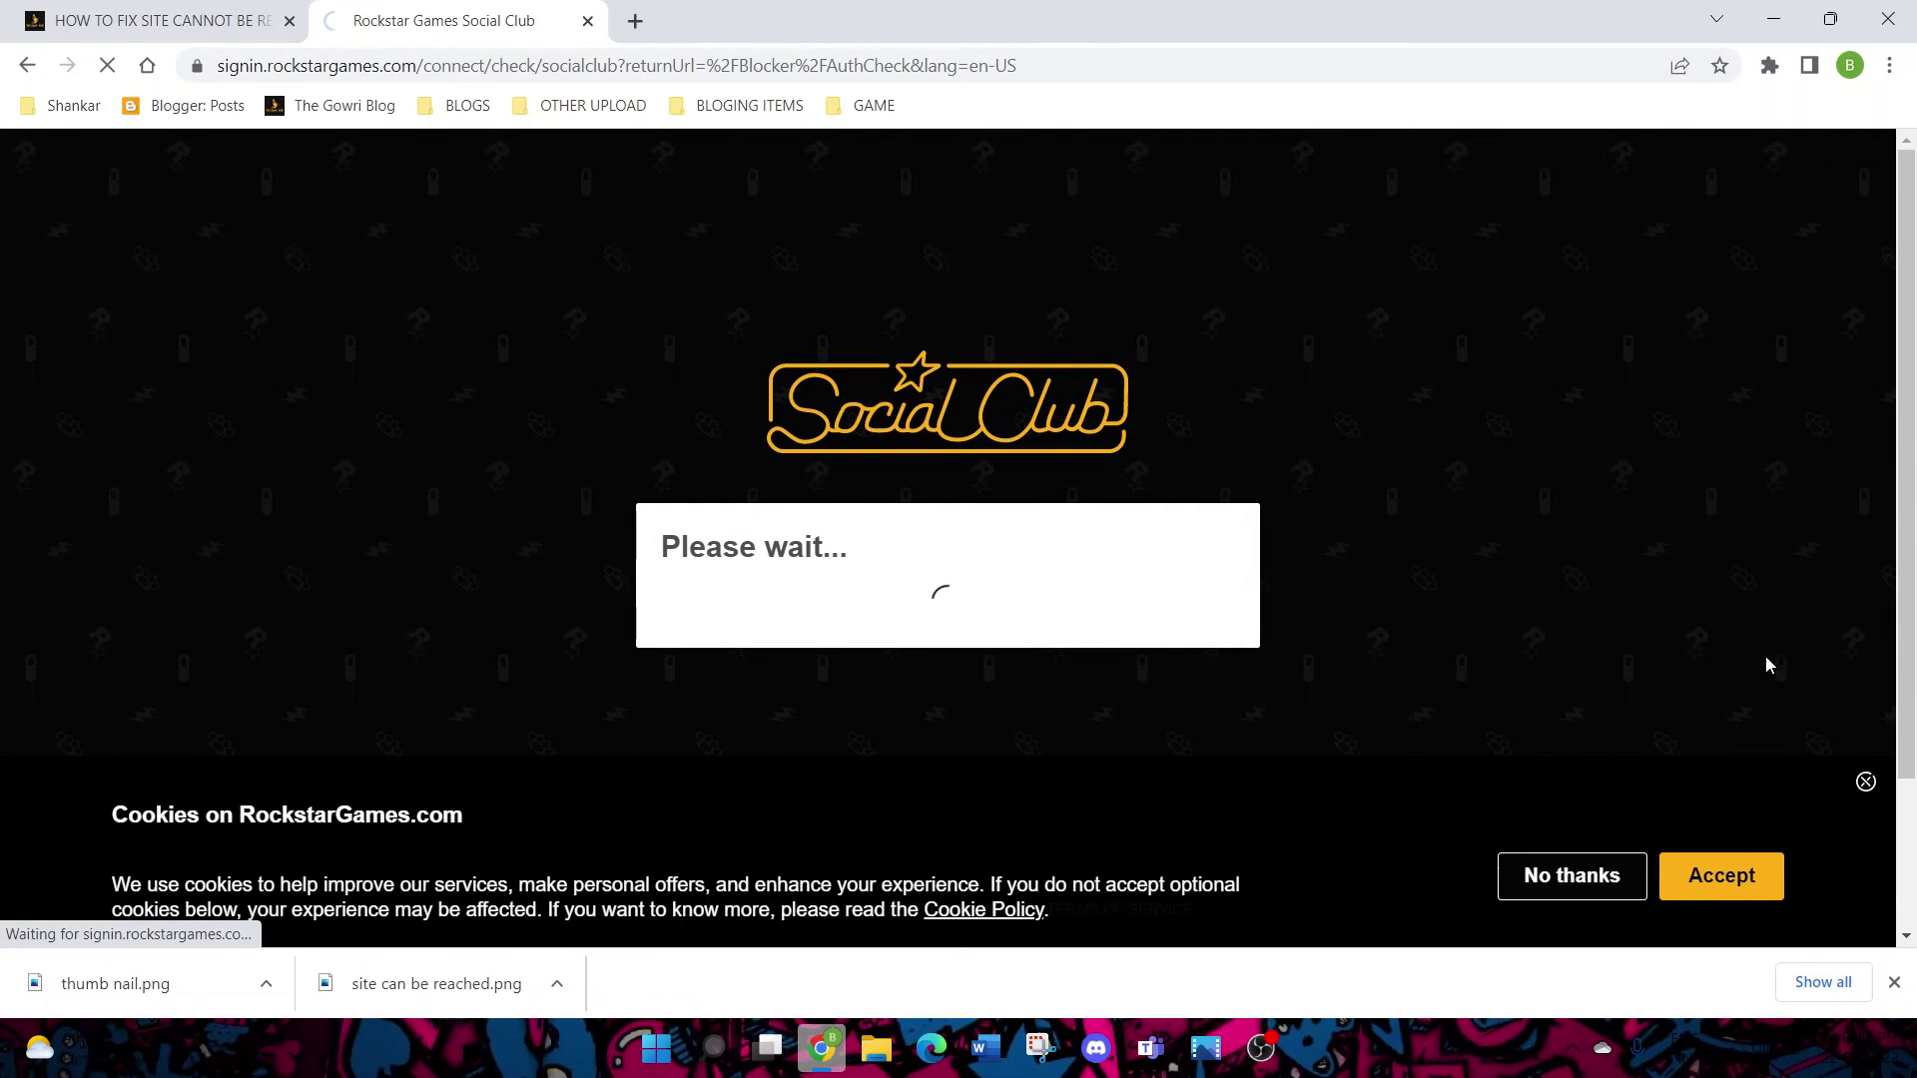
# Check that the Rockstar Games Launcher page loads and scrolls, and close its tab and the browser
pyautogui.click(160, 20)
pyautogui.click(492, 12)
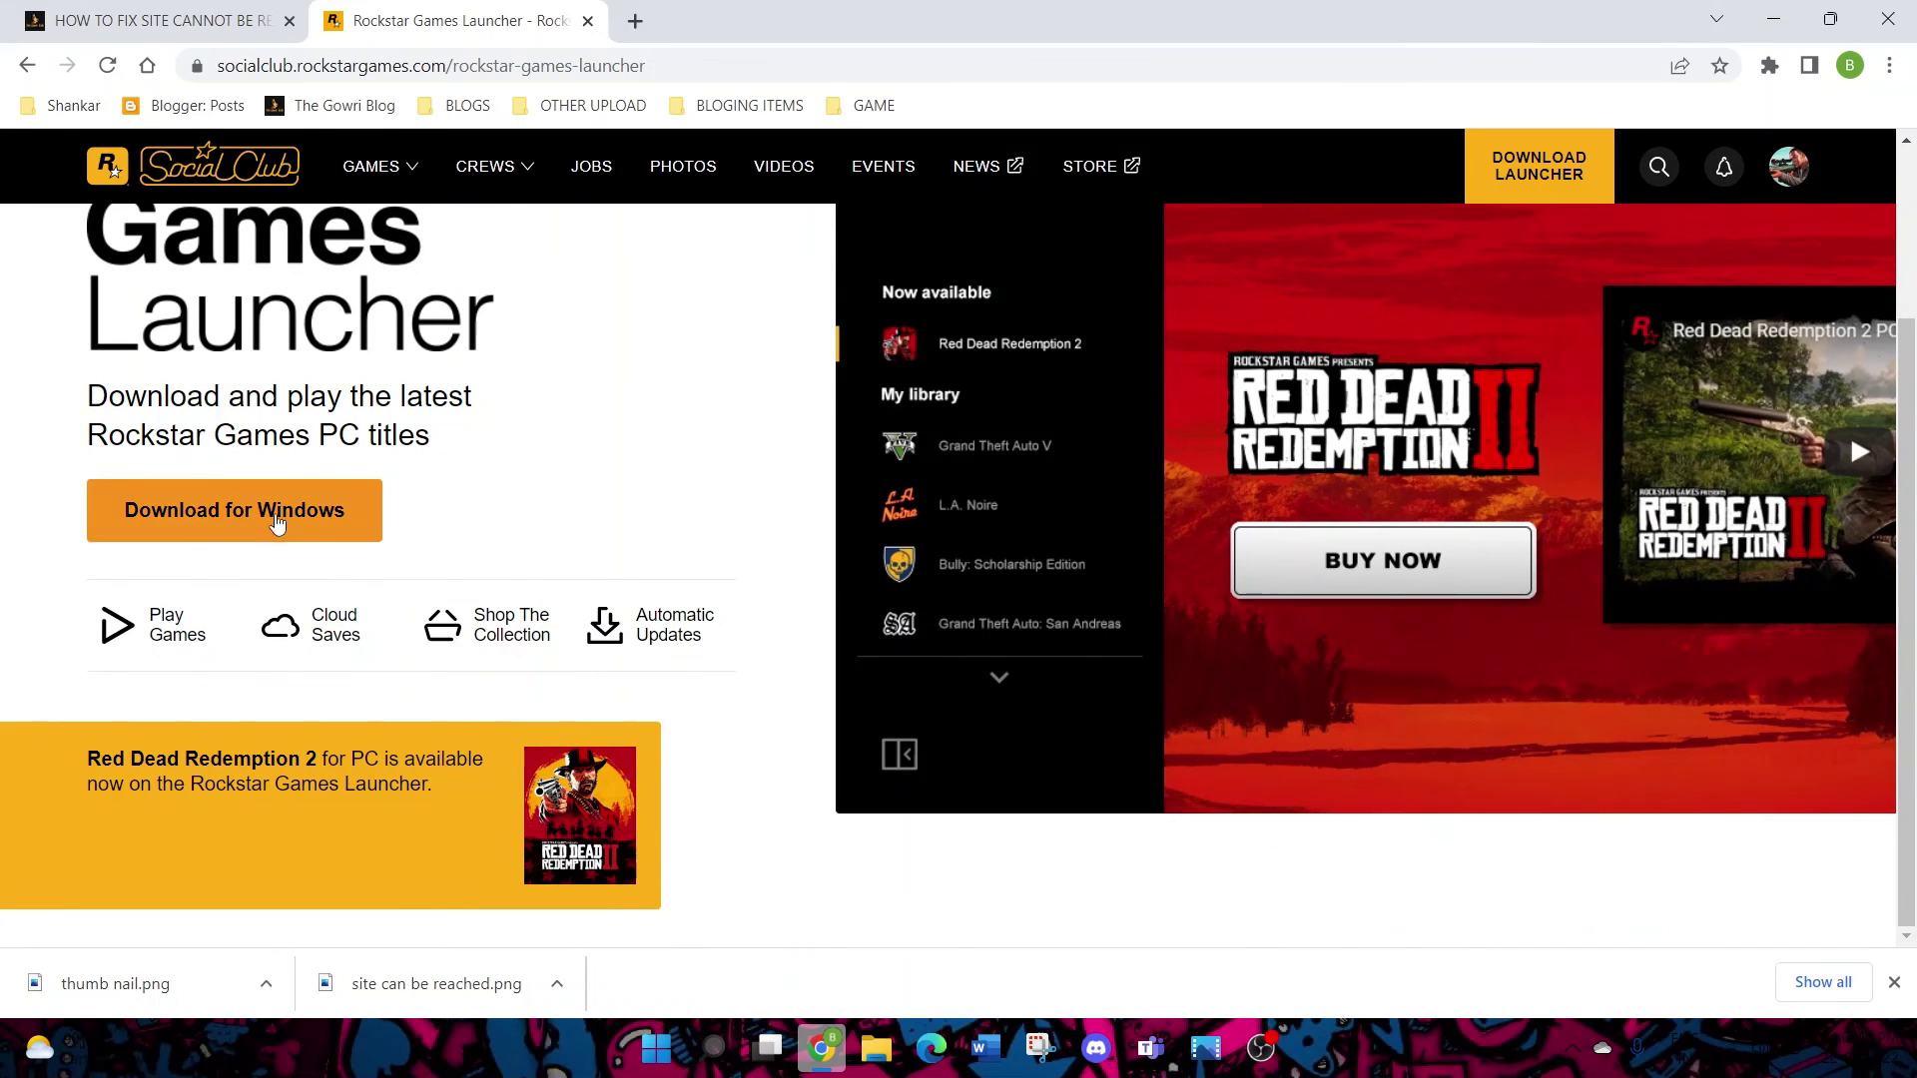
pyautogui.scroll(1, 425, 599)
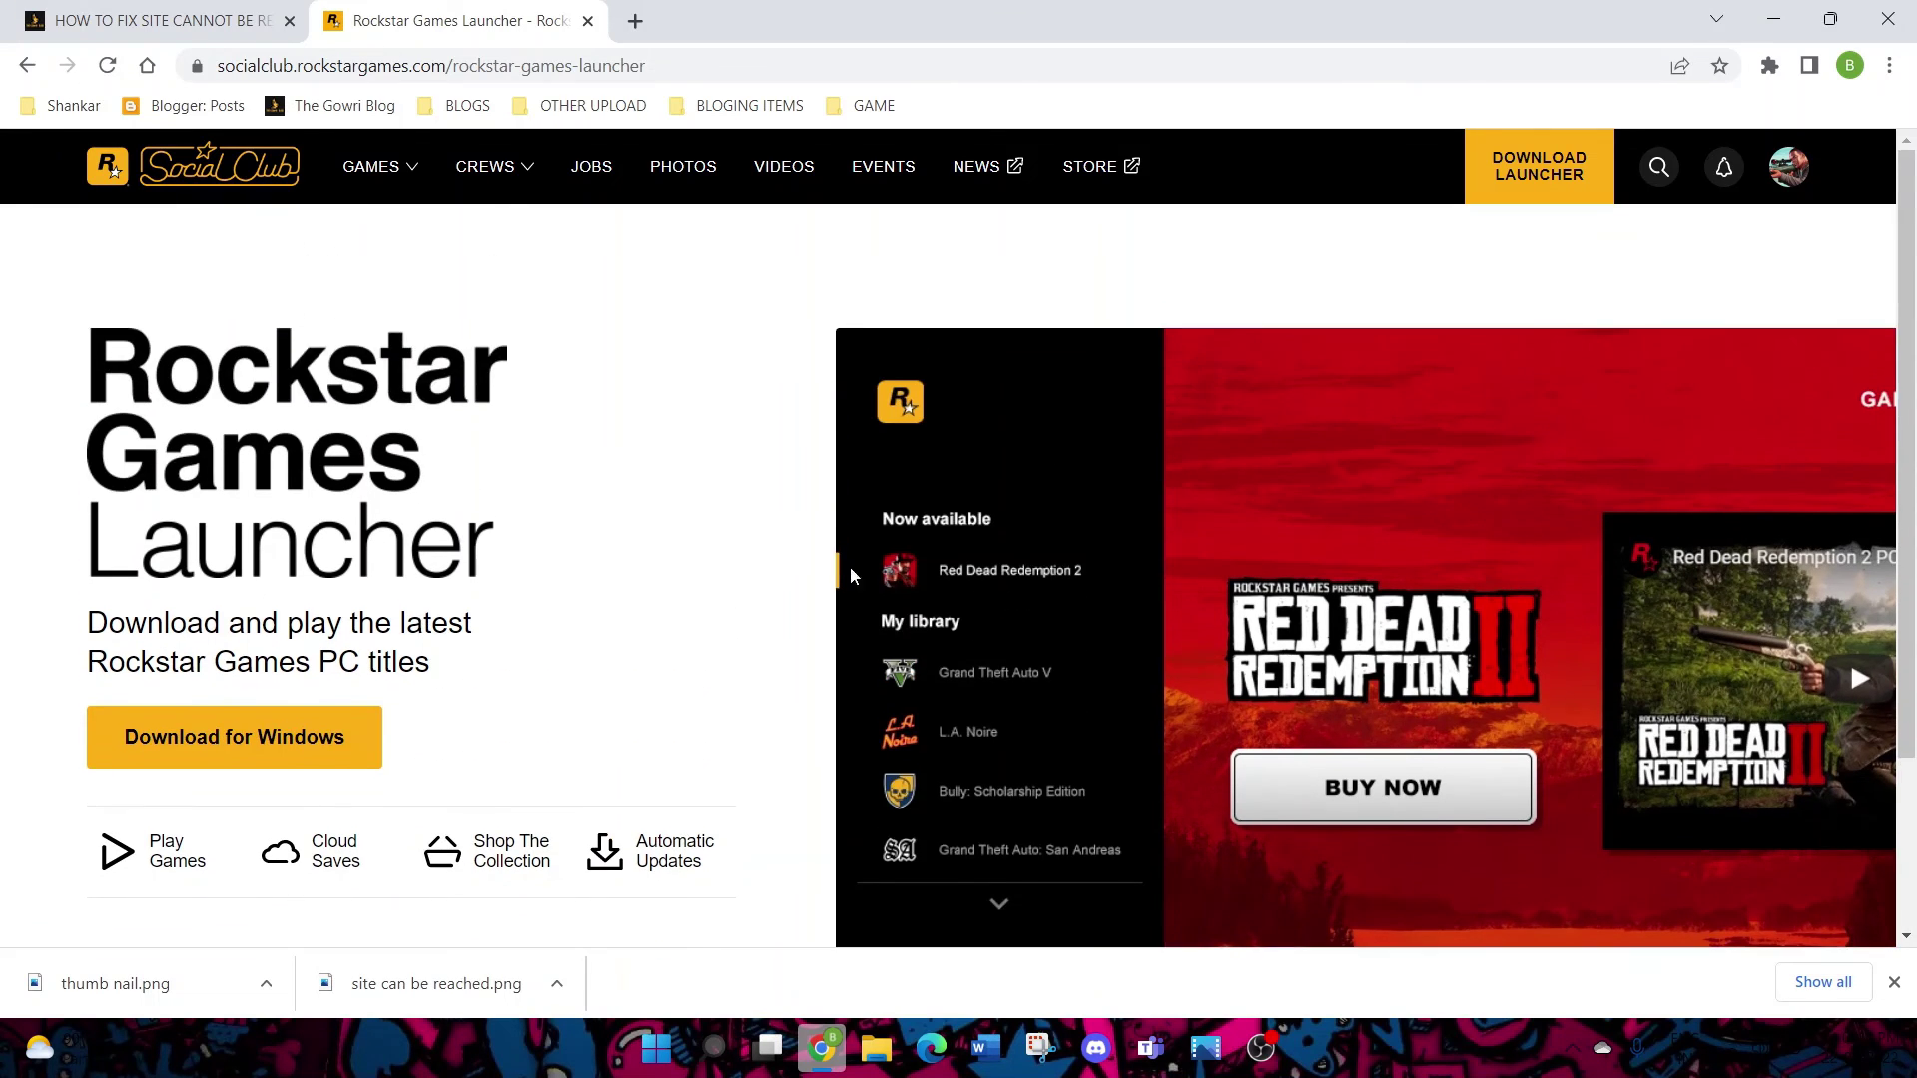
pyautogui.scroll(-1, 706, 569)
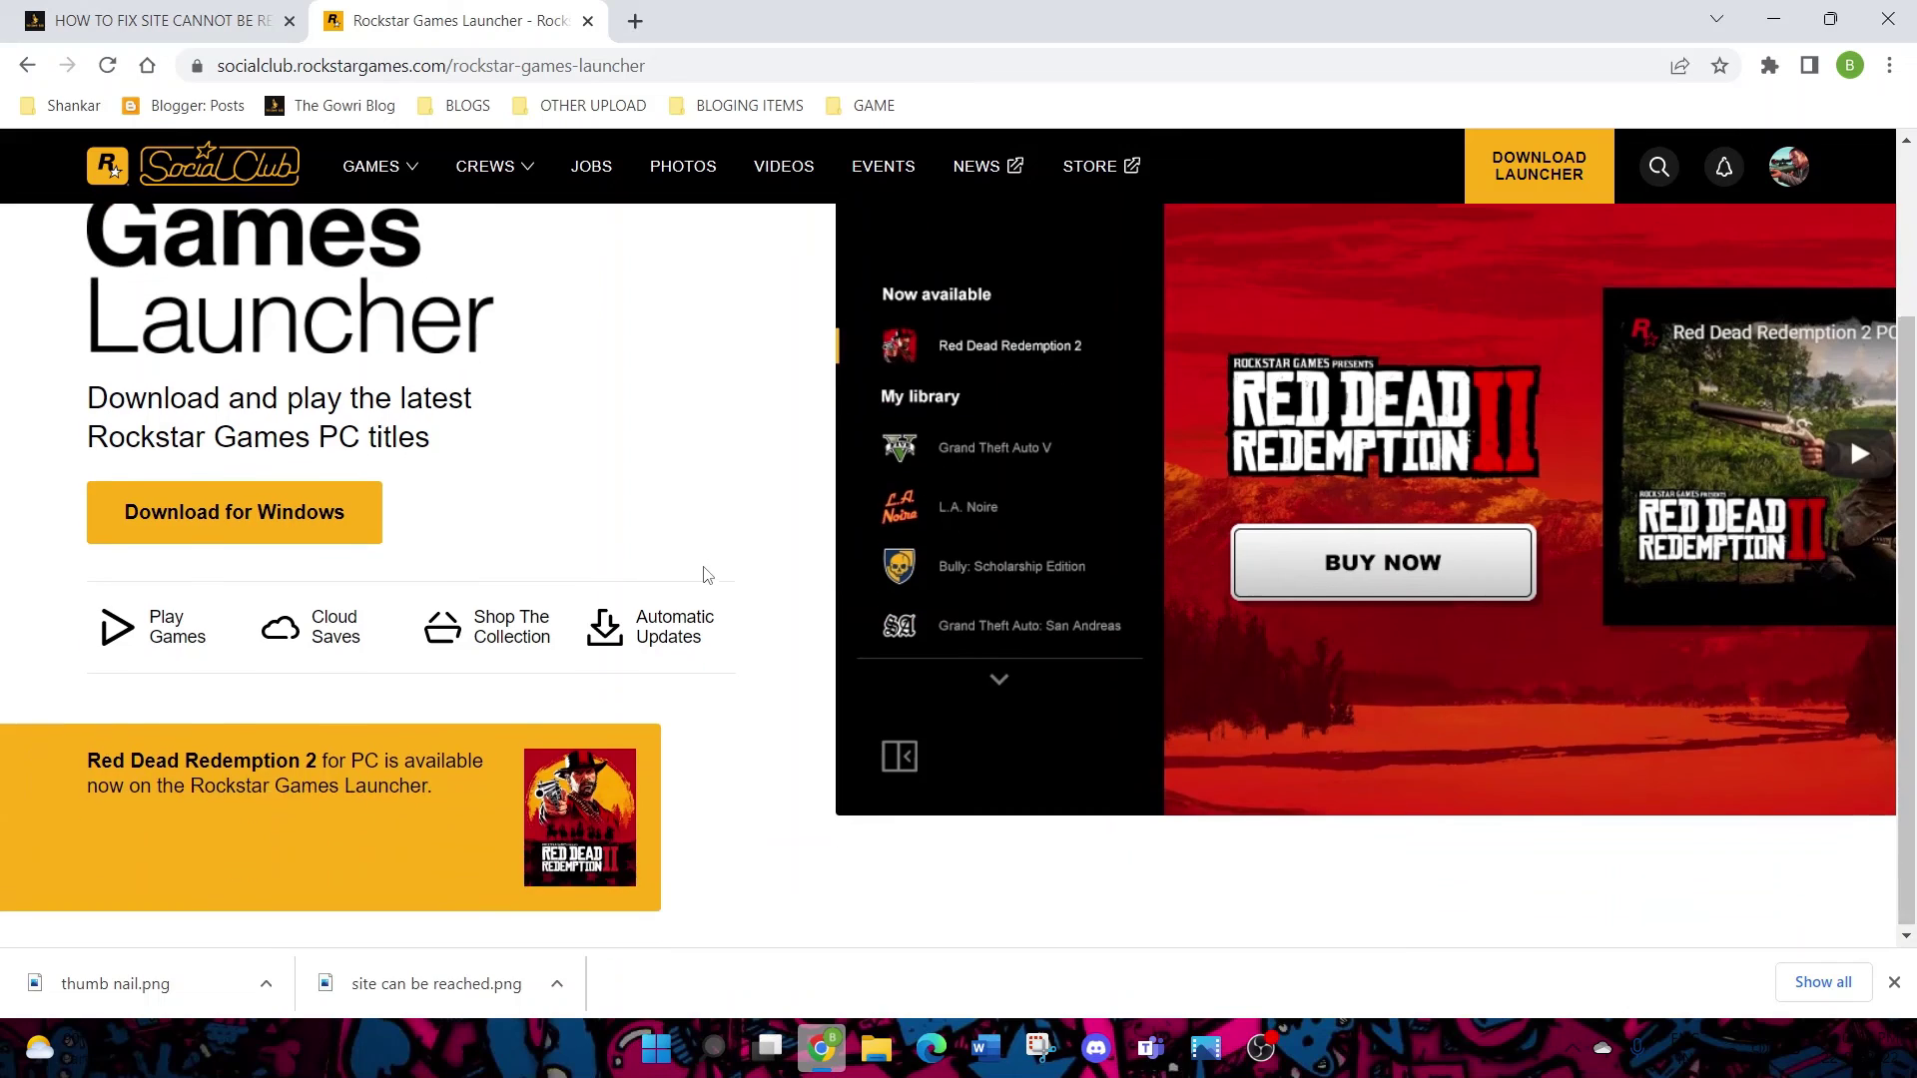
pyautogui.click(588, 21)
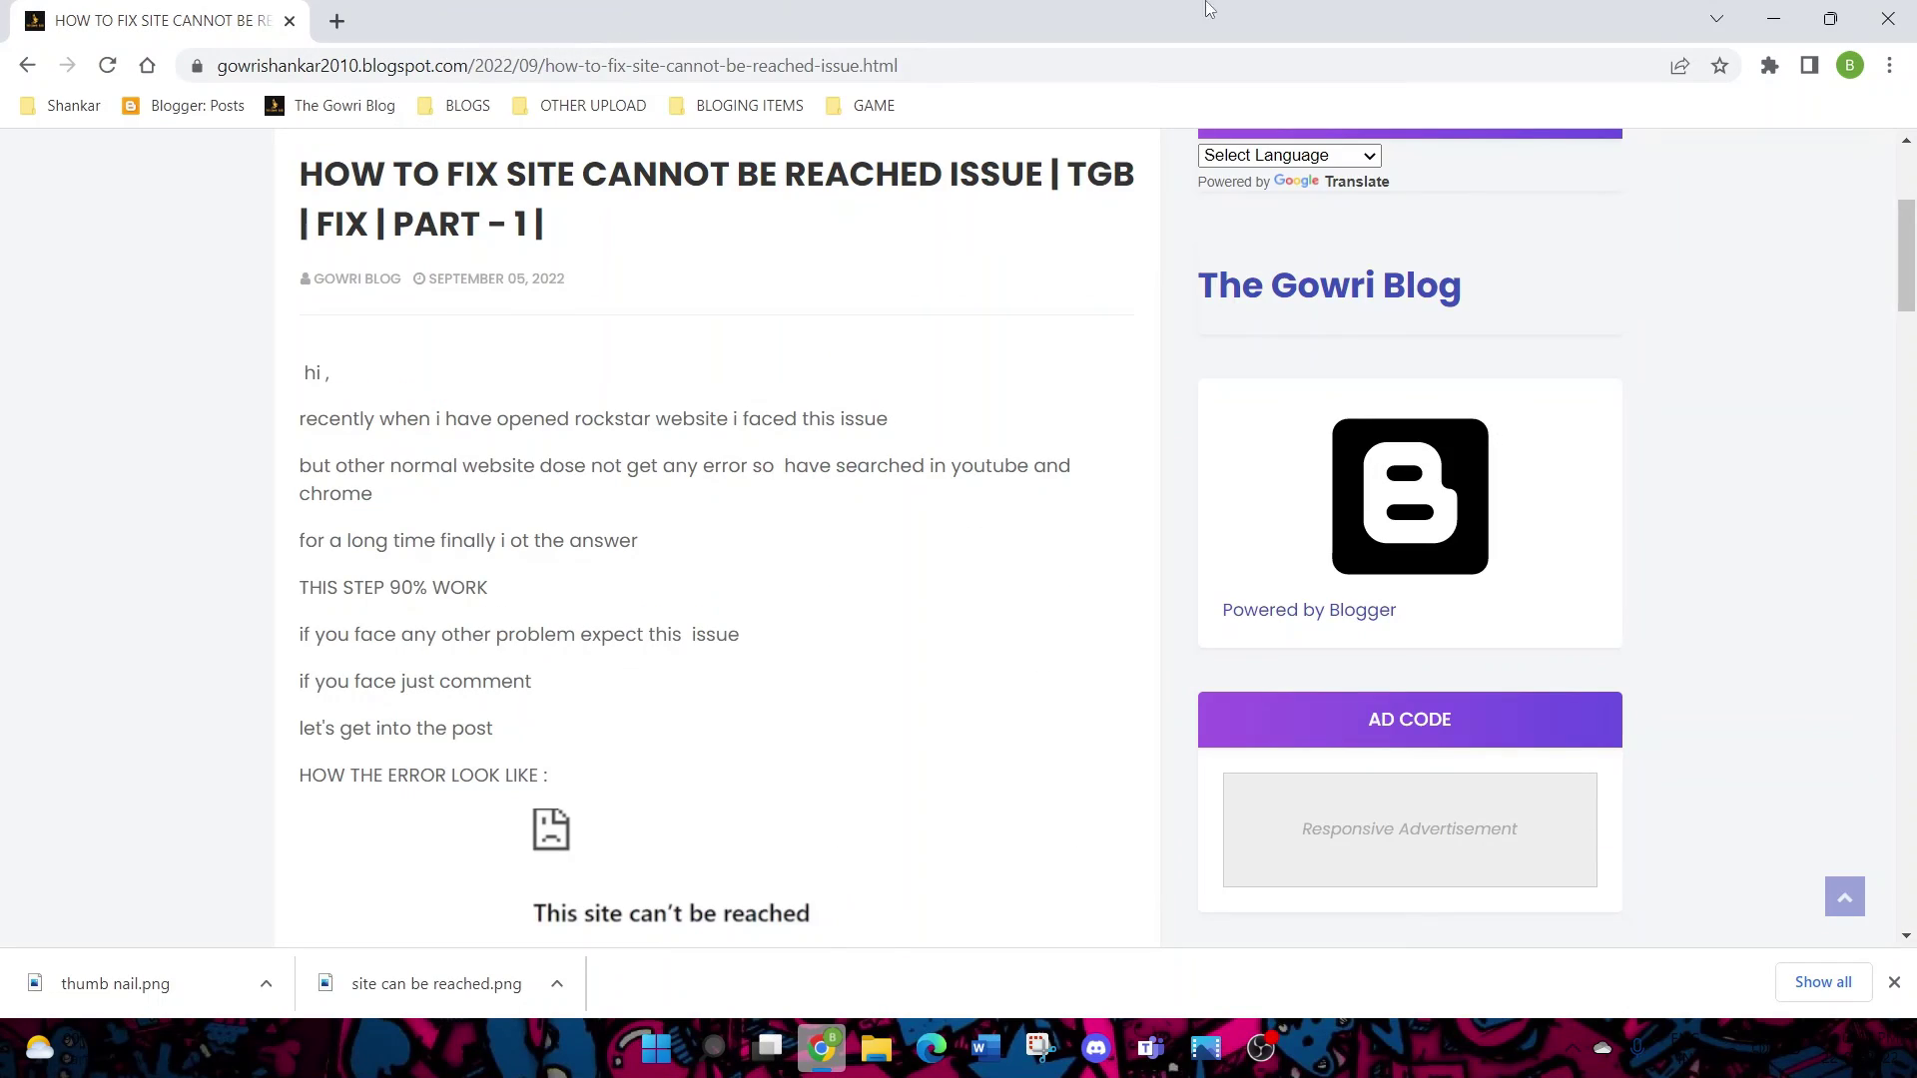
pyautogui.click(1887, 18)
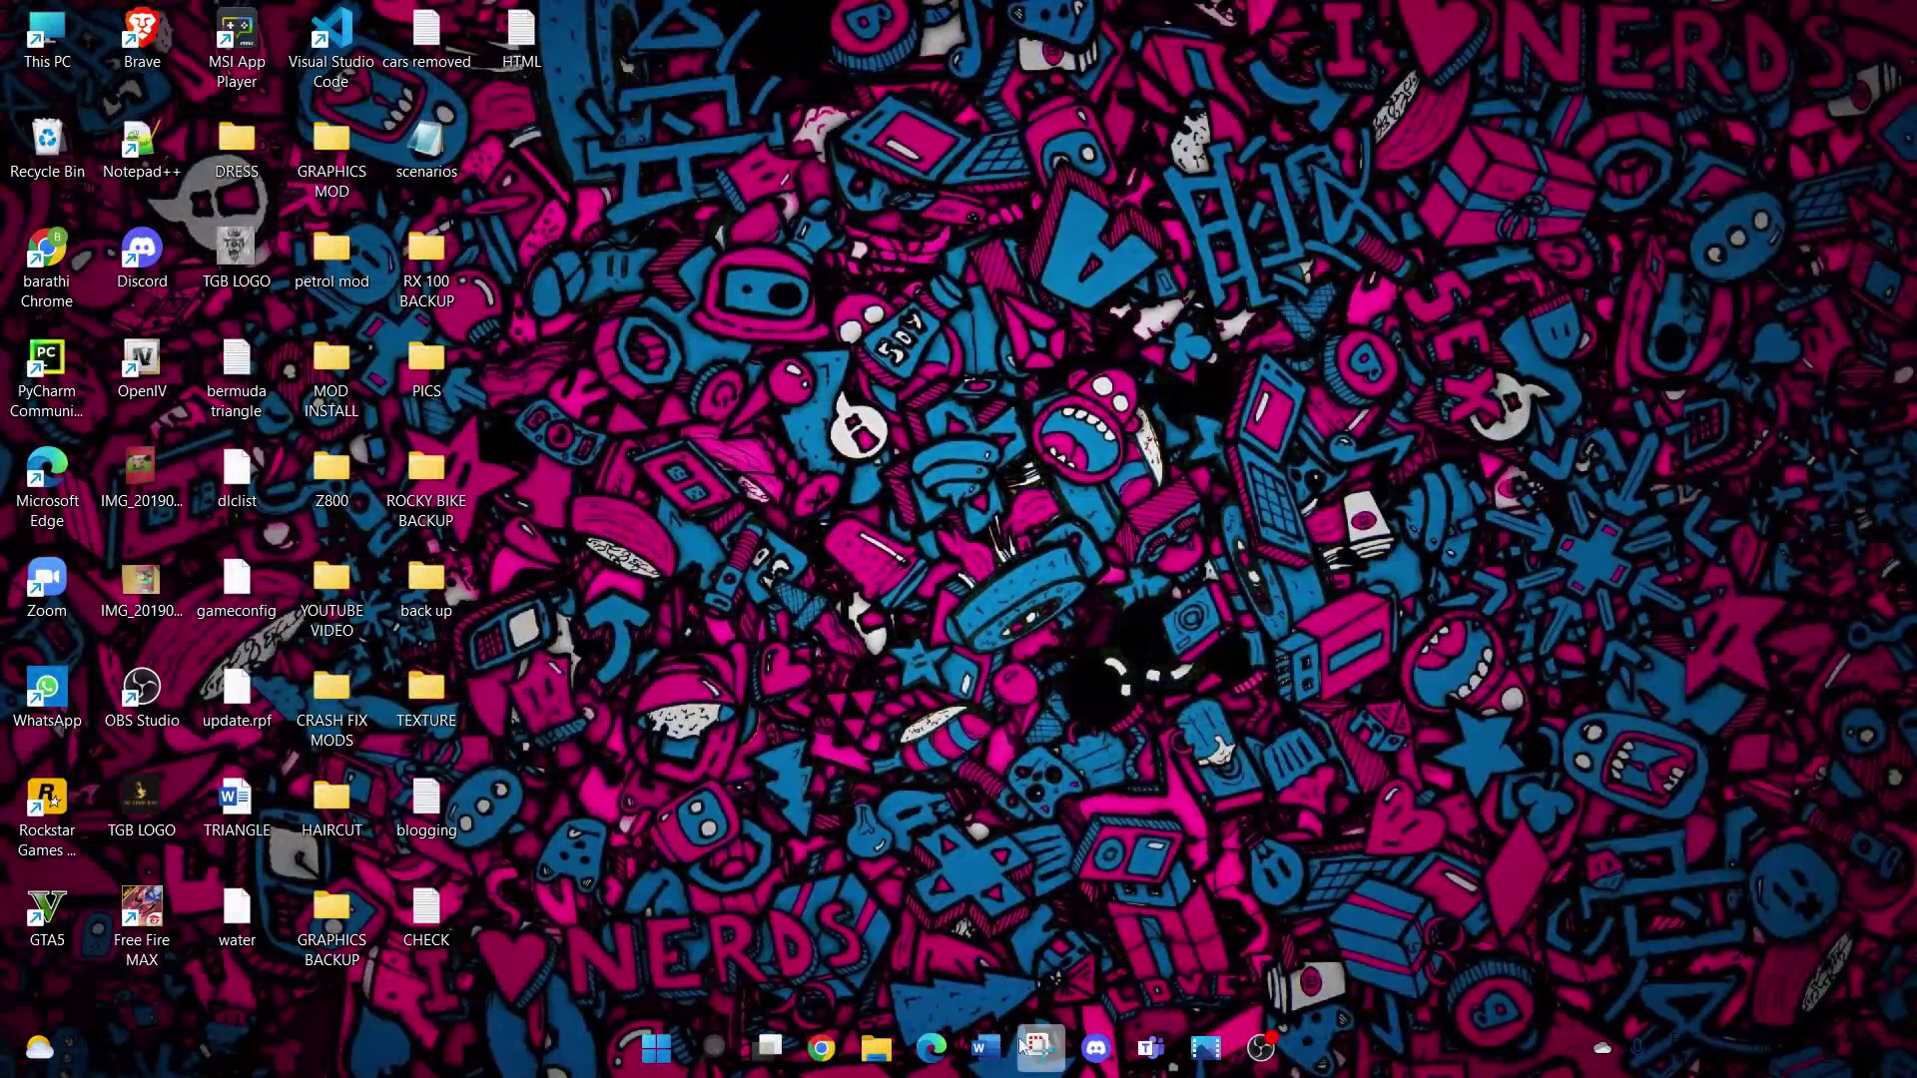